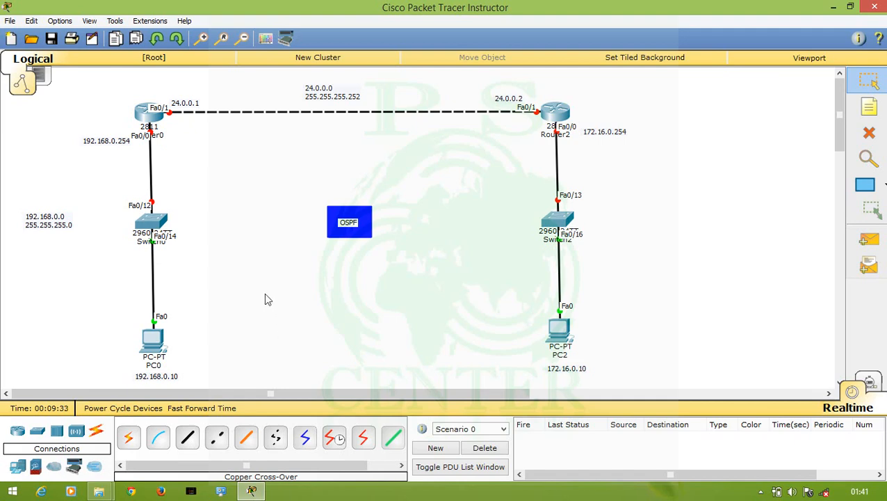
Open Router0's command line, decline the initial configuration dialog, and enter global configuration mode
{"action": "left_click", "coordinate": [146, 120]}
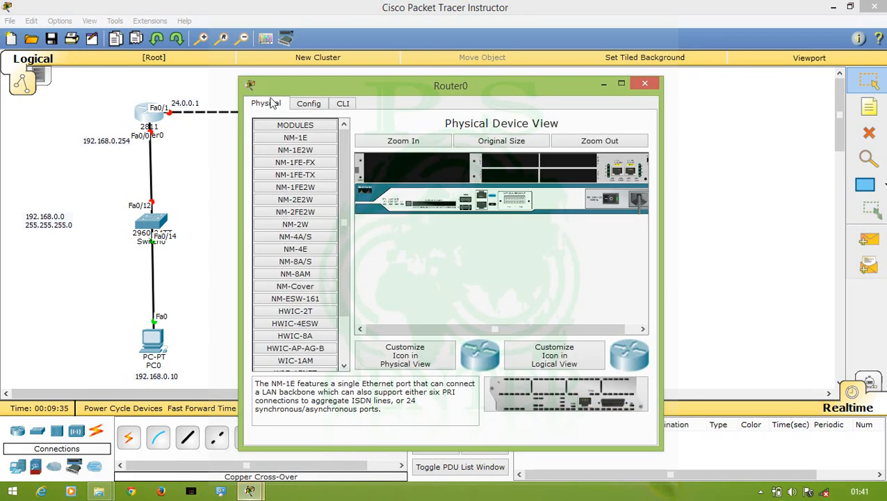
{"action": "left_click", "coordinate": [343, 104]}
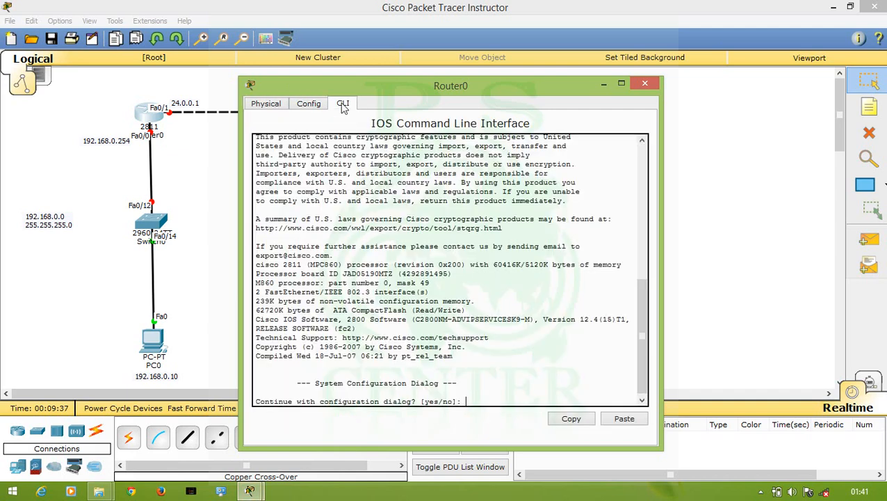
{"action": "type", "text": "N"}
{"action": "key", "text": "Return"}
{"action": "key", "text": "Return"}
{"action": "type", "text": "EN"}
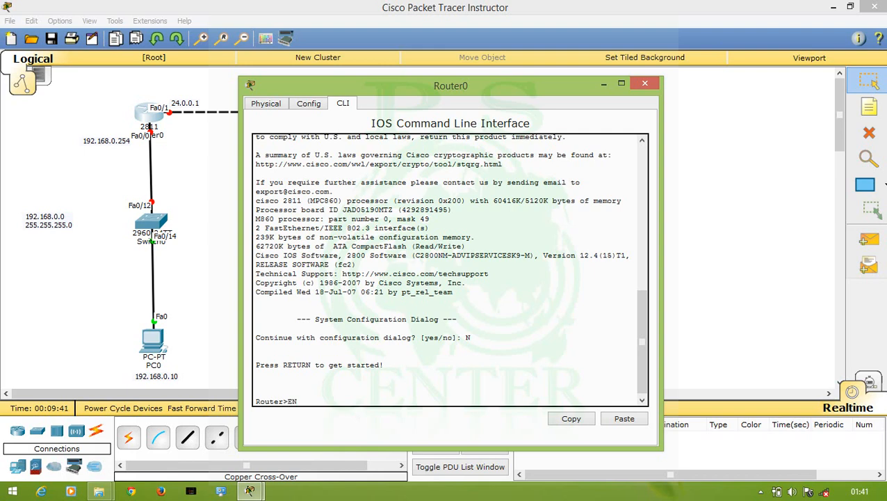
{"action": "key", "text": "Return"}
{"action": "type", "text": "CONF T"}
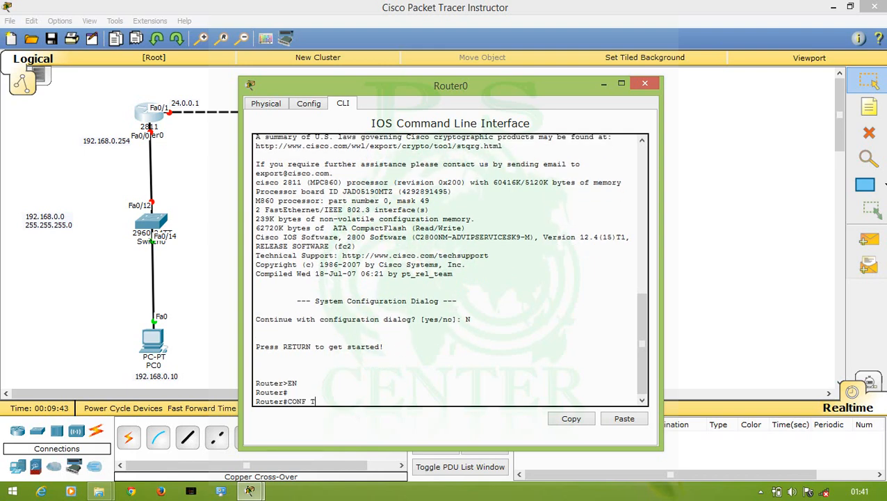
{"action": "key", "text": "Return"}
Bring up Router0's FastEthernet 0/0 interface with no shutdown
{"action": "type", "text": "I"}
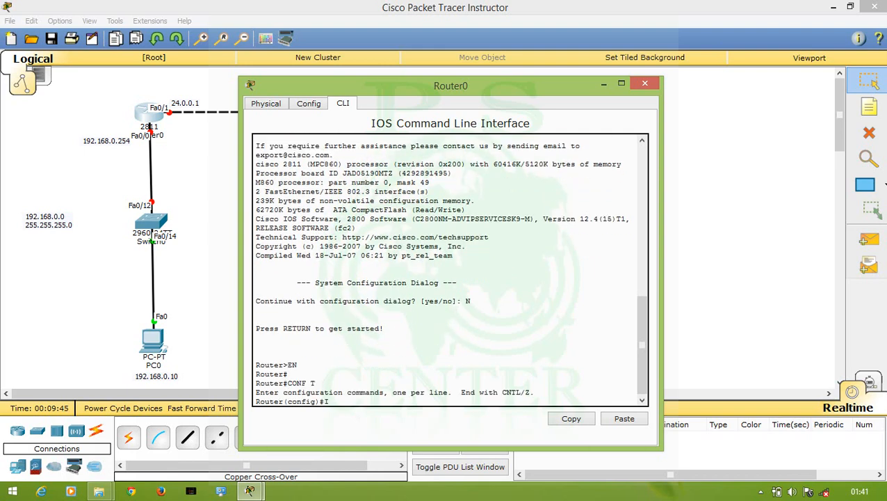
{"action": "type", "text": "NT FA 0/0"}
{"action": "key", "text": "Return"}
{"action": "type", "text": "NS"}
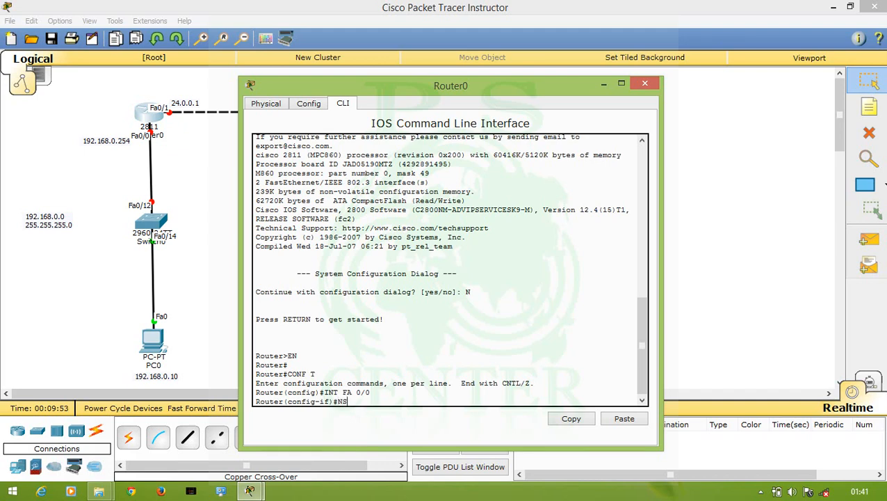
{"action": "key", "text": "BackSpace"}
{"action": "type", "text": "SH"}
{"action": "key", "text": "Return"}
{"action": "key", "text": "Return"}
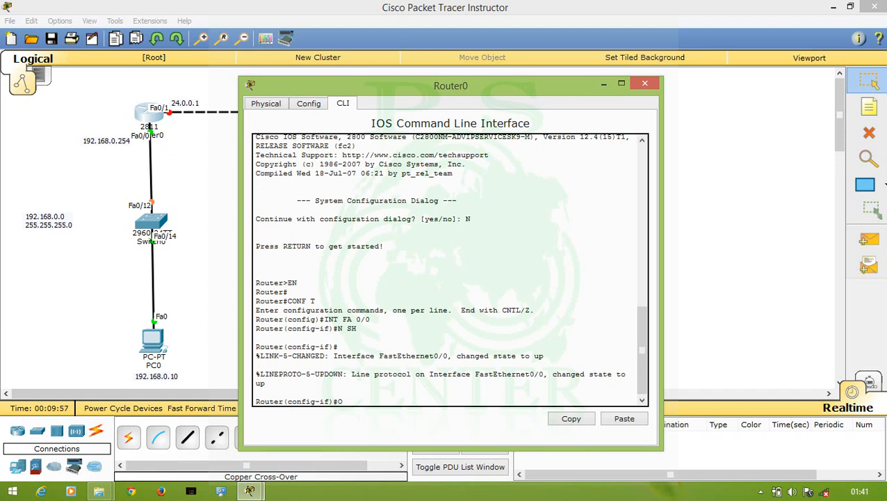
Assign IP address 192.168.0.254 with mask 255.255.255.0 to Router0's FastEthernet 0/0
{"action": "type", "text": "IP ADD"}
{"action": "key", "text": "Tab"}
{"action": "type", "text": "1"}
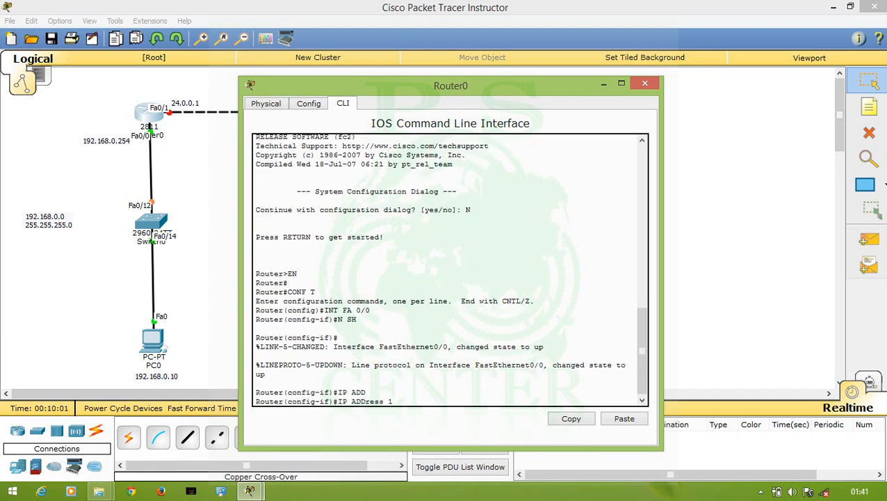
{"action": "type", "text": "92.168.0.254 255.255.255.0"}
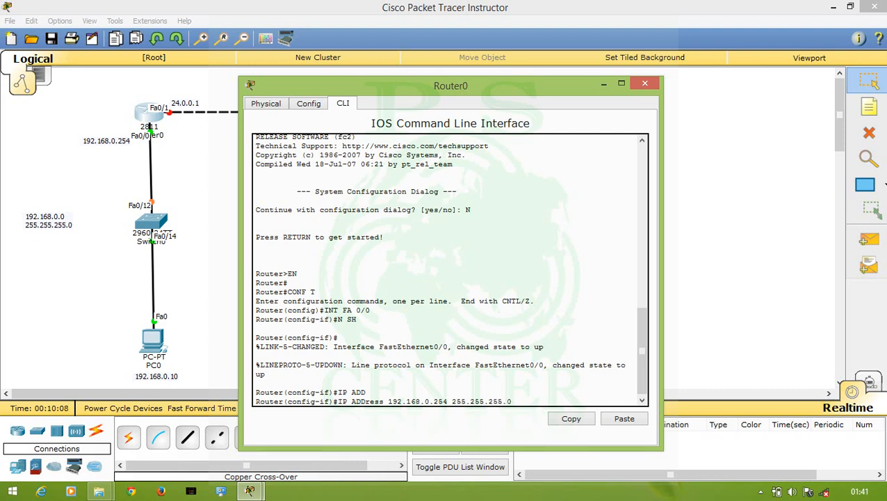
{"action": "key", "text": "Return"}
Switch to Router0's FastEthernet 0/1 interface and bring it up with no shutdown
{"action": "type", "text": "IN"}
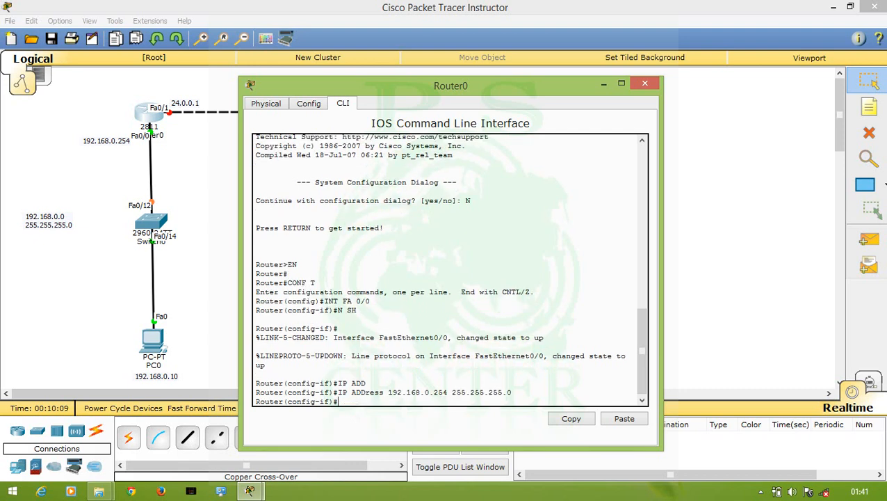
{"action": "type", "text": "T FA 0/1"}
{"action": "key", "text": "Return"}
{"action": "type", "text": "N SH"}
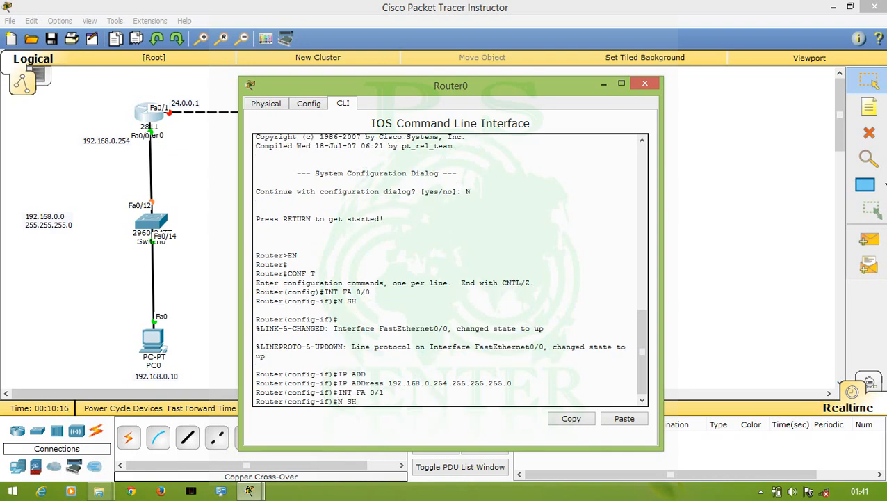
{"action": "key", "text": "Return"}
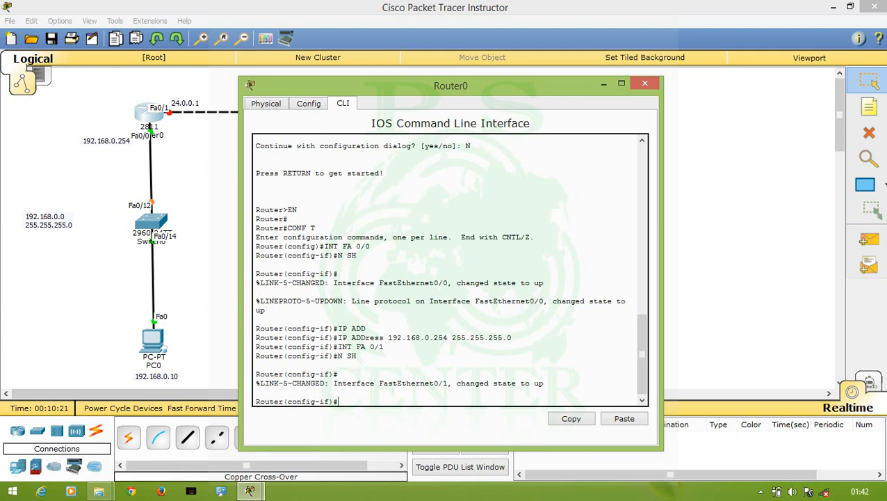
Assign IP address 24.0.0.1 with mask 255.255.255.252 to Router0's FastEthernet 0/1 and close the router window
{"action": "type", "text": "IP ADD 24.0.0.1 255.25"}
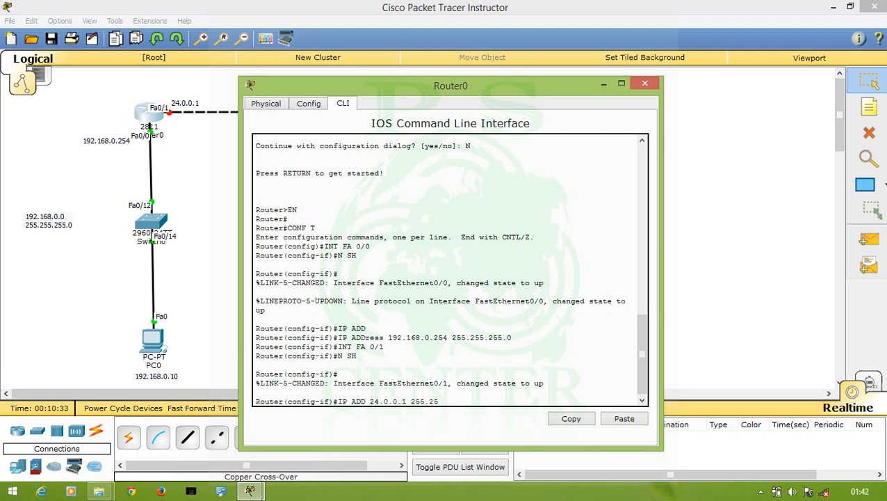
{"action": "type", "text": "5.255.252"}
{"action": "key", "text": "Return"}
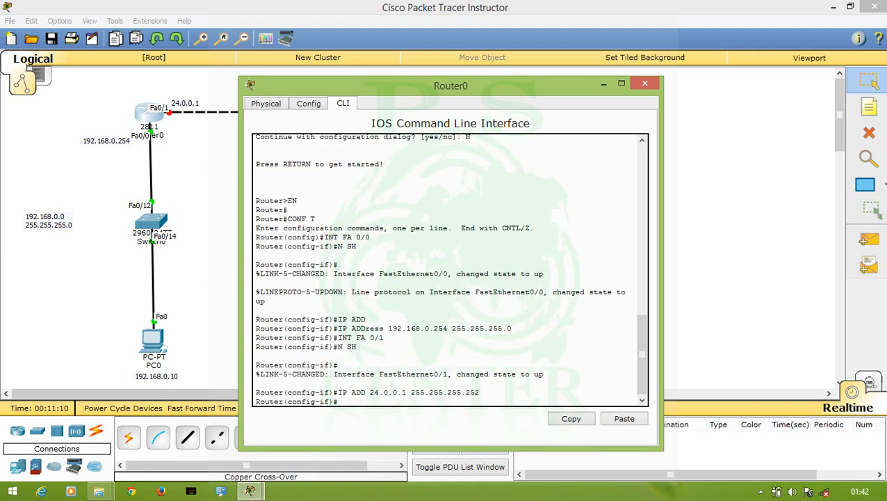
{"action": "left_click", "coordinate": [644, 84]}
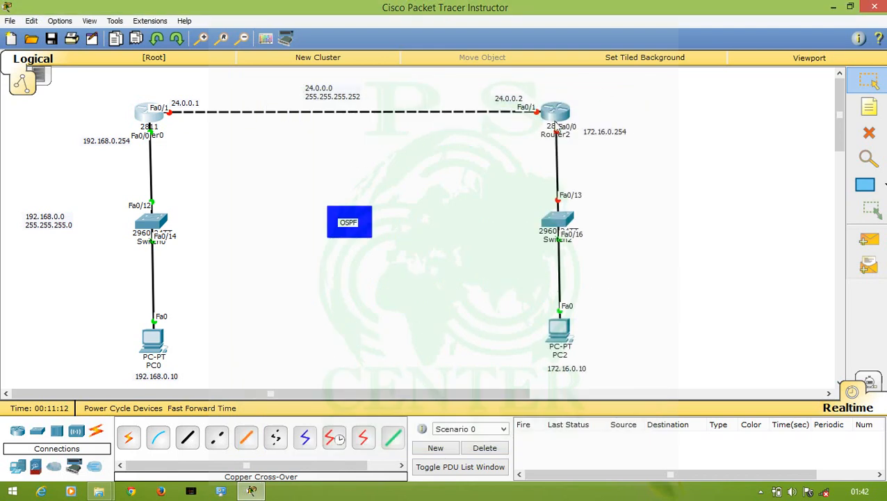
Open Router2's command line, decline the initial configuration dialog, and enter global configuration mode
{"action": "left_click", "coordinate": [556, 119]}
{"action": "left_click_drag", "start_coordinate": [535, 87], "coordinate": [307, 91]}
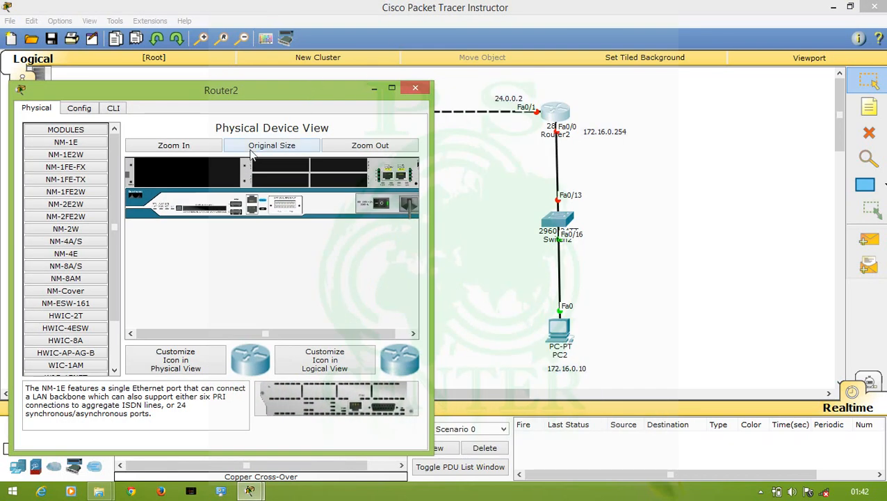
{"action": "left_click", "coordinate": [115, 110]}
{"action": "type", "text": "N"}
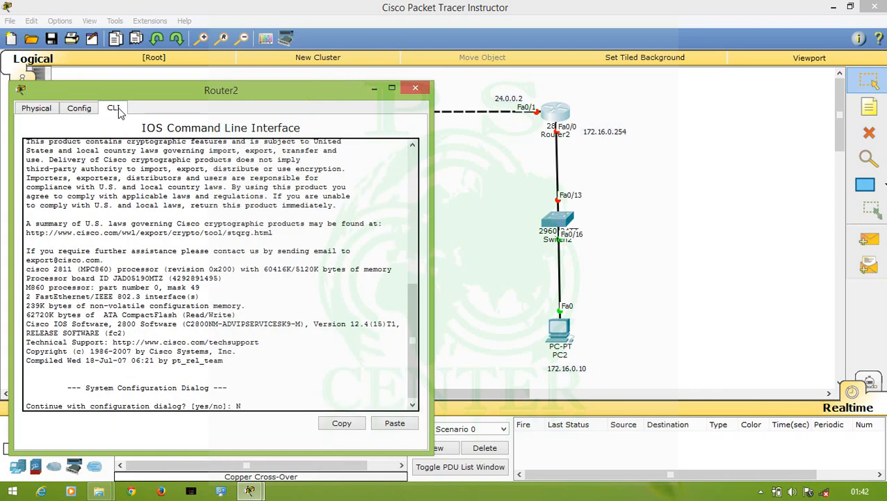
{"action": "key", "text": "Return"}
{"action": "key", "text": "Return"}
{"action": "type", "text": "EN"}
{"action": "key", "text": "Return"}
{"action": "key", "text": "Return"}
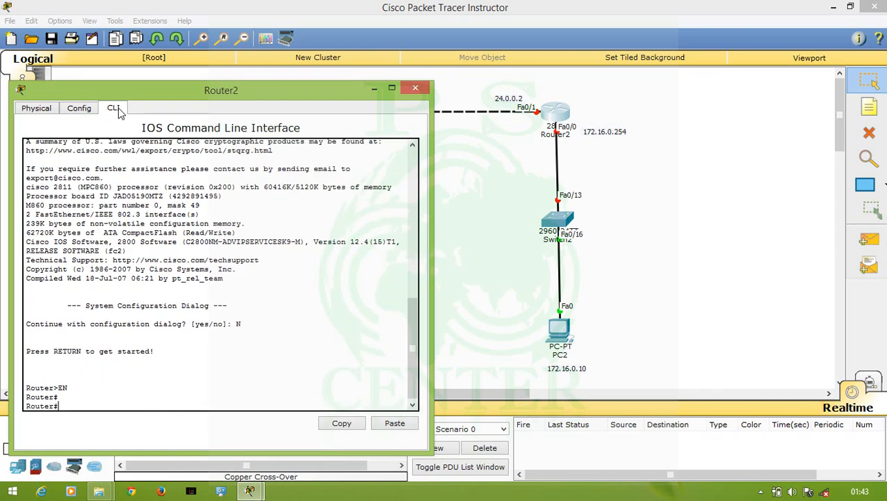
{"action": "type", "text": "CONF T"}
{"action": "key", "text": "Return"}
Bring up Router2's FastEthernet 0/0 interface with no shutdown
{"action": "type", "text": "INT FA"}
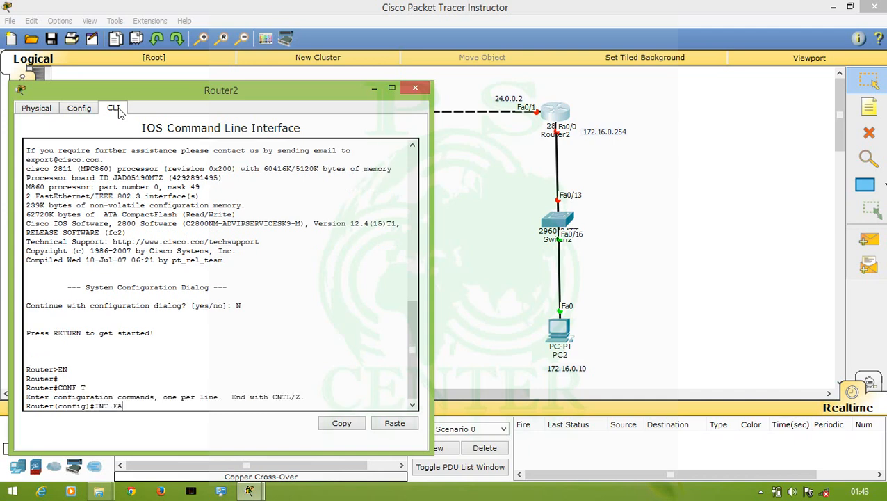
{"action": "type", "text": " 0/0"}
{"action": "key", "text": "Return"}
{"action": "key", "text": "Return"}
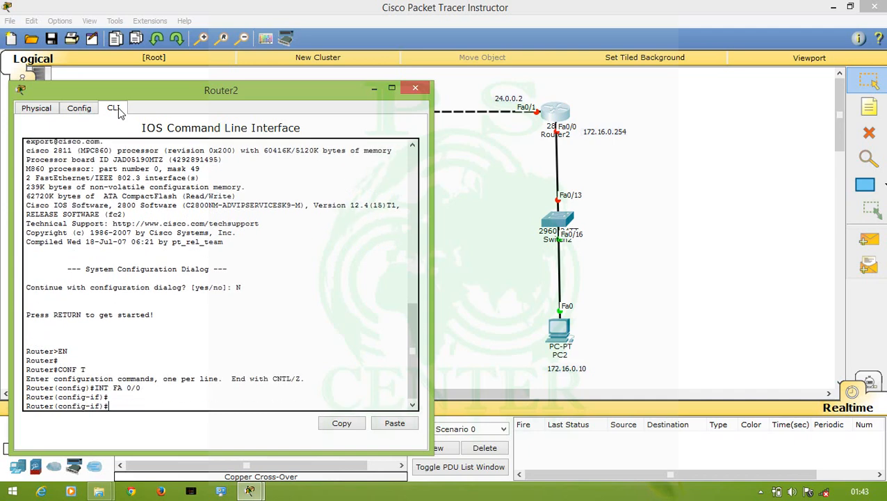
{"action": "type", "text": "N SH"}
{"action": "key", "text": "Return"}
Assign IP address 172.16.0.254 with mask 255.255.0.0 to Router2's FastEthernet 0/0
{"action": "type", "text": "IP"}
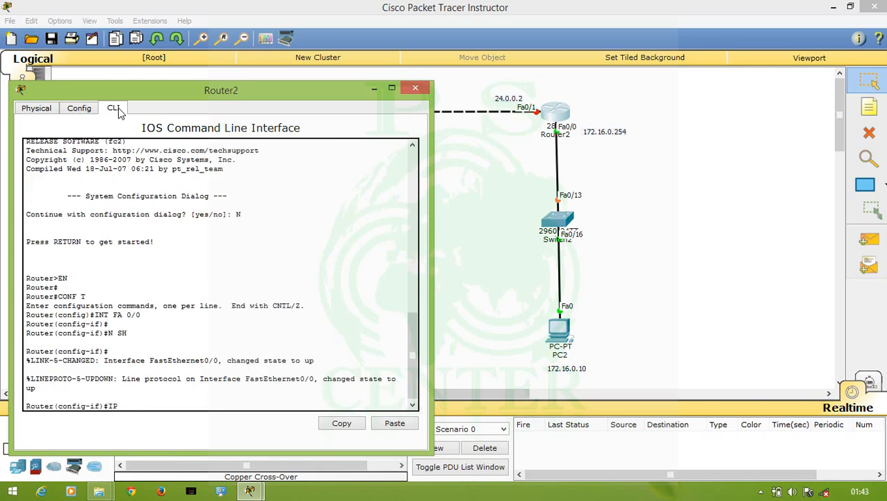
{"action": "type", "text": " ADD"}
{"action": "key", "text": "Tab"}
{"action": "type", "text": "172.16.0..2"}
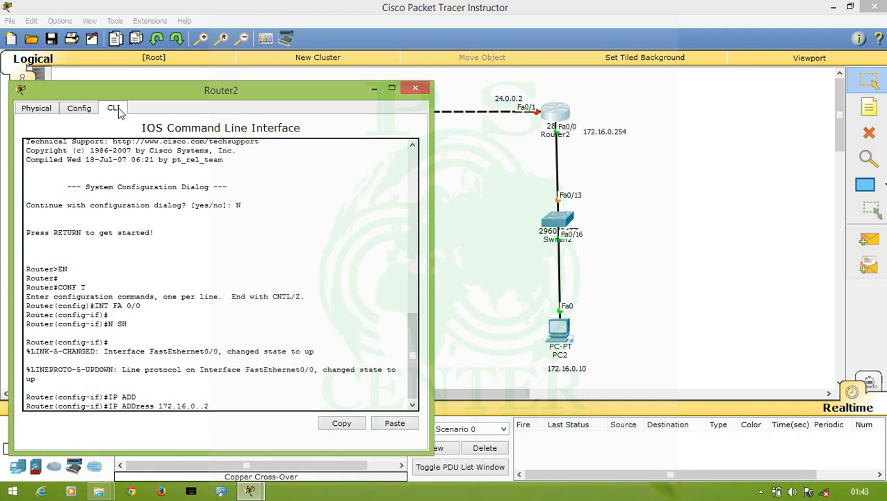
{"action": "key", "text": "BackSpace"}
{"action": "type", "text": "54 255.255.0.0"}
{"action": "key", "text": "Return"}
Switch to Router2's FastEthernet 0/1 interface and bring it up with no shutdown
{"action": "type", "text": "IN"}
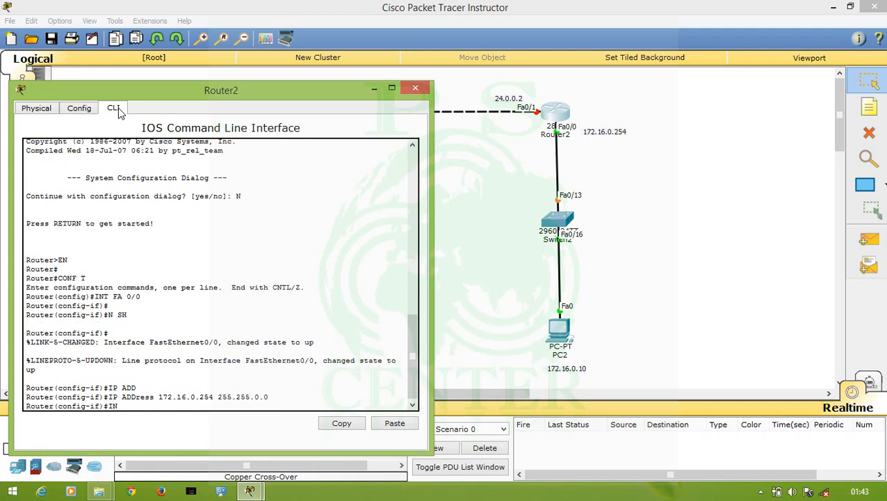
{"action": "type", "text": "T F 0/1"}
{"action": "key", "text": "Return"}
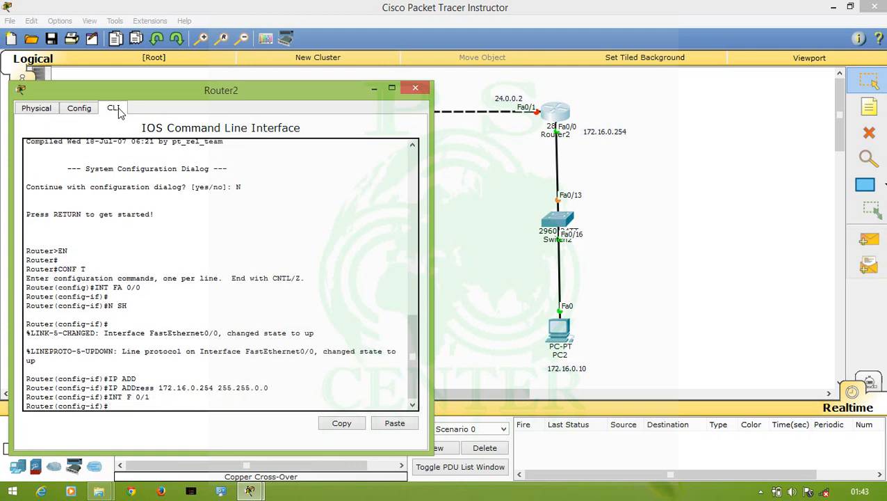
{"action": "type", "text": "N SH"}
{"action": "key", "text": "Return"}
{"action": "key", "text": "Return"}
Assign IP address 24.0.0.2 with mask 255.255.255.252 to Router2's FastEthernet 0/1 and close the router window
{"action": "type", "text": "IP ADD"}
{"action": "key", "text": "Tab"}
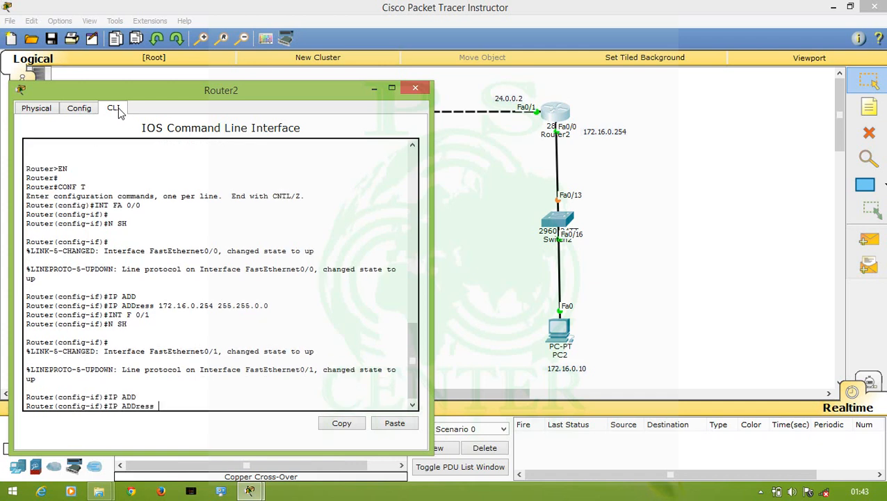
{"action": "type", "text": "1"}
{"action": "key", "text": "BackSpace"}
{"action": "type", "text": "24.0.0.2"}
{"action": "key", "text": "BackSpace"}
{"action": "type", "text": "255.255.255.252"}
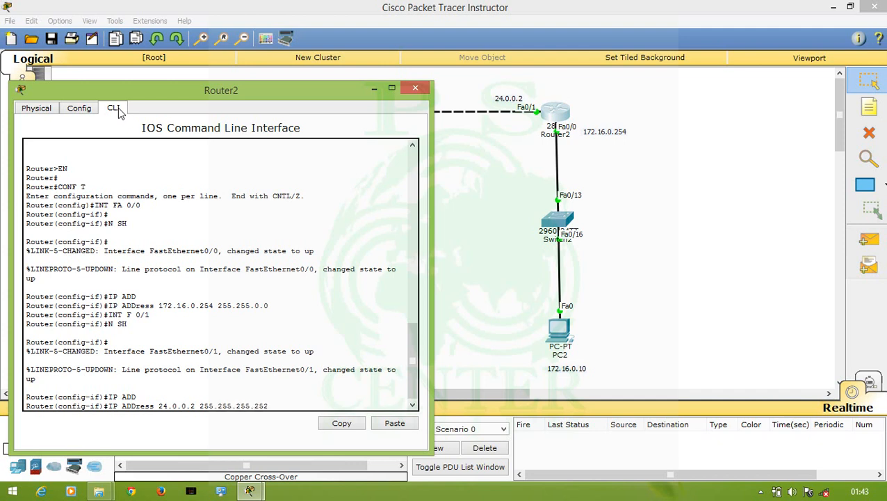
{"action": "key", "text": "Return"}
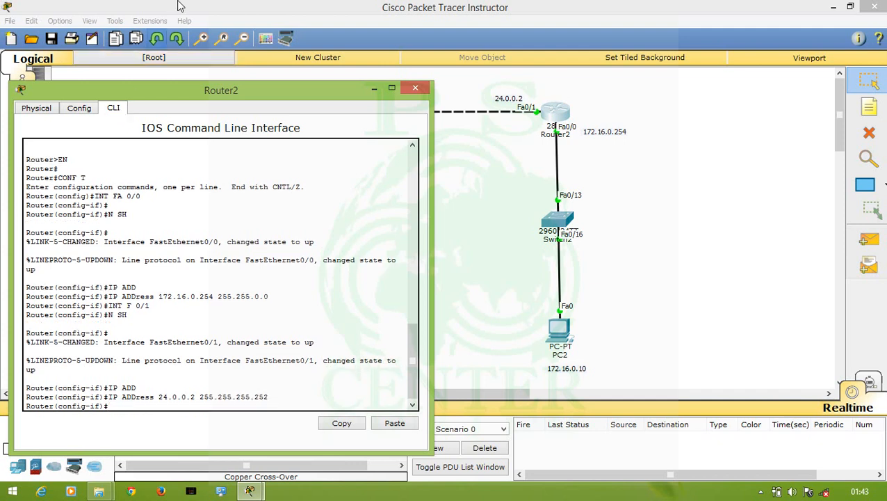
{"action": "left_click", "coordinate": [415, 88]}
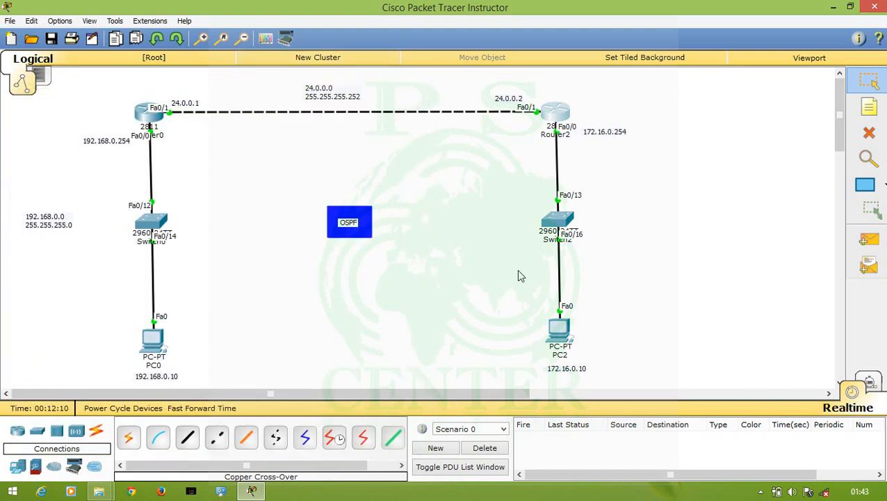
Give PC2 the static IP address 172.16.0.10 with subnet mask 255.255.0.0
{"action": "left_click", "coordinate": [560, 328]}
{"action": "left_click", "coordinate": [352, 105]}
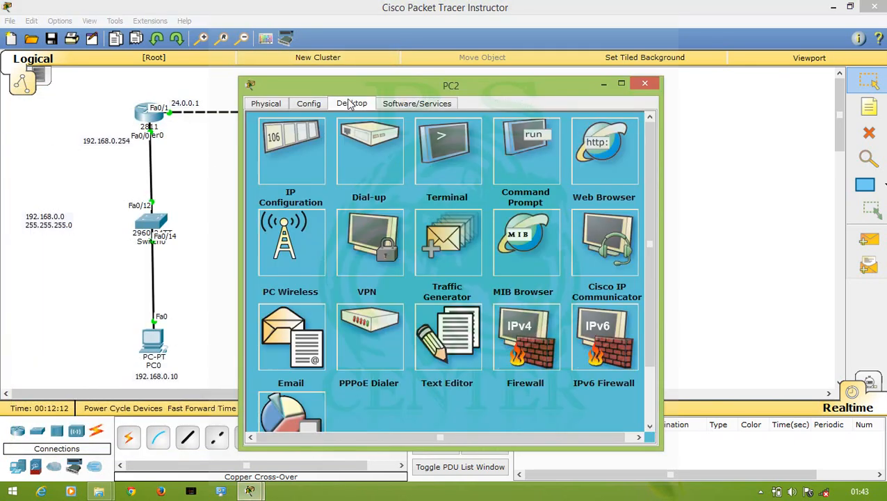
{"action": "left_click", "coordinate": [322, 144]}
{"action": "type", "text": "172.16.0.10"}
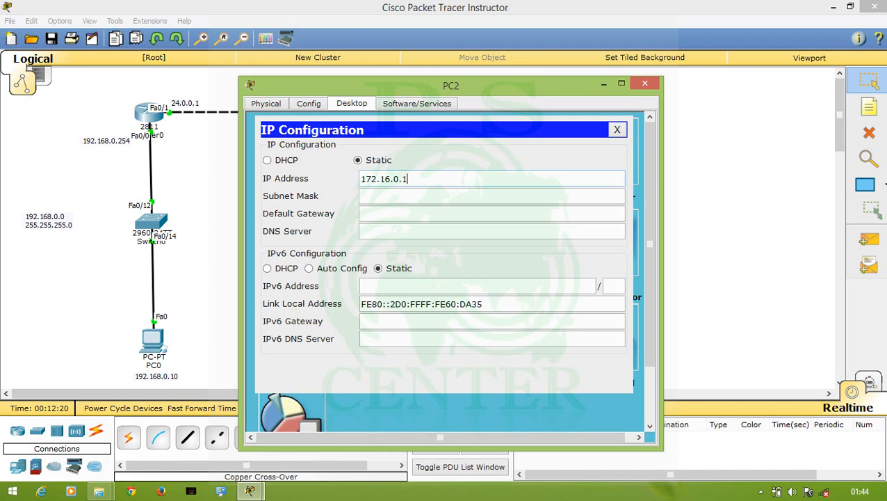
{"action": "key", "text": "Tab"}
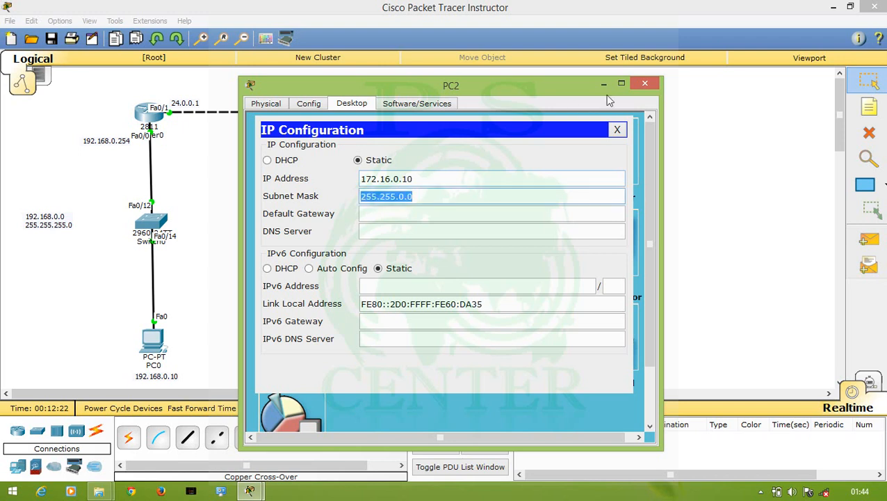
Set PC2's default gateway to 172.16.0.254 and close its configuration window
{"action": "key", "text": "Tab"}
{"action": "type", "text": "172.168"}
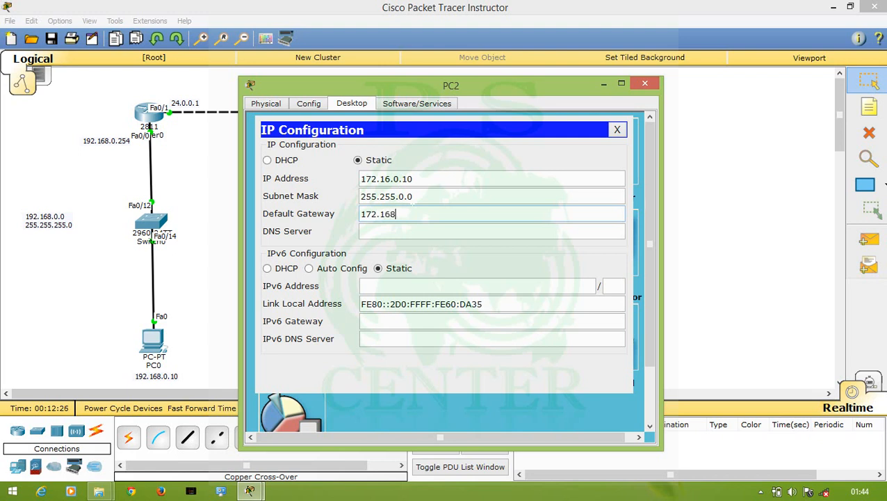
{"action": "key", "text": "BackSpace"}
{"action": "type", "text": ".0.254"}
{"action": "left_click", "coordinate": [616, 129]}
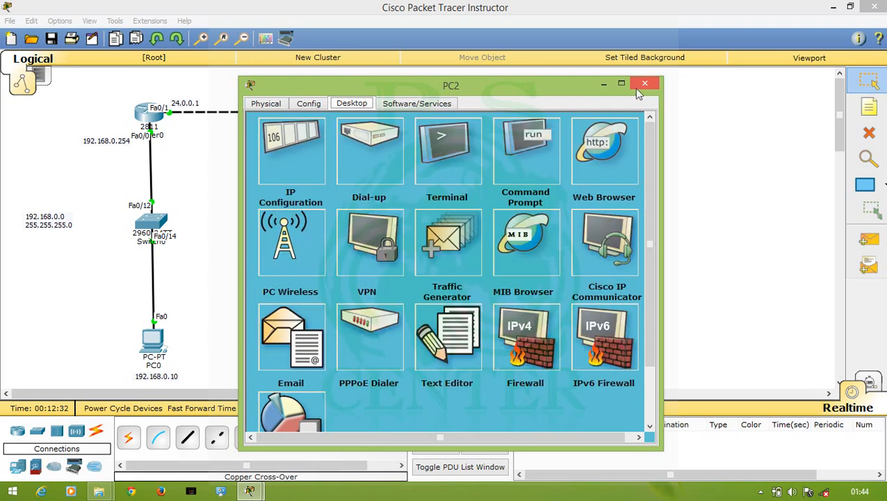
{"action": "left_click", "coordinate": [634, 87]}
Give PC0 the static IP address 192.168.0.10 with subnet mask 255.255.255.0
{"action": "left_click", "coordinate": [152, 341]}
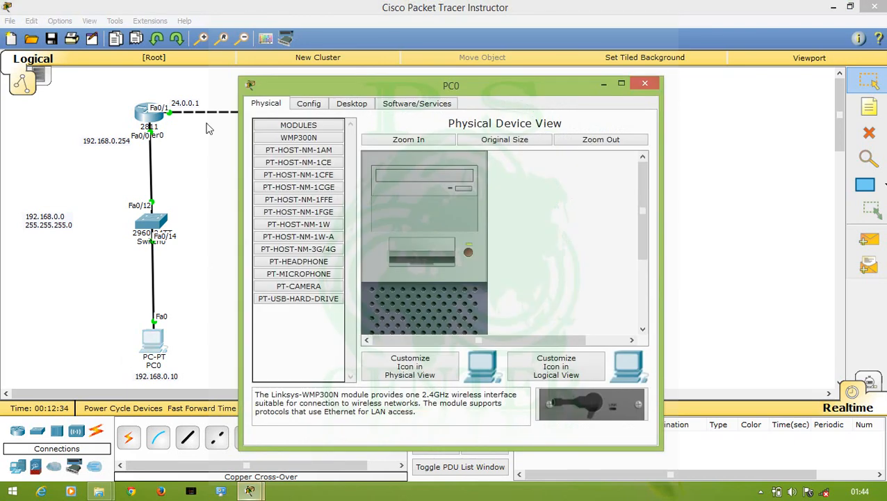
{"action": "left_click", "coordinate": [352, 105]}
{"action": "left_click", "coordinate": [301, 143]}
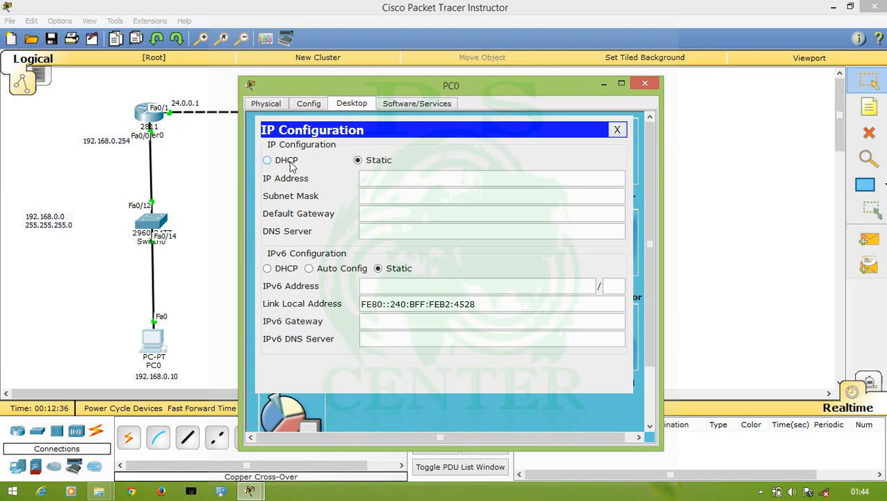
{"action": "type", "text": "172.16."}
{"action": "key", "text": "BackSpace"}
{"action": "key", "text": "BackSpace"}
{"action": "key", "text": "BackSpace"}
{"action": "key", "text": "BackSpace"}
{"action": "key", "text": "BackSpace"}
{"action": "type", "text": "92.168.0.25"}
{"action": "key", "text": "BackSpace"}
{"action": "key", "text": "BackSpace"}
{"action": "type", "text": "10"}
{"action": "key", "text": "Tab"}
Set PC0's default gateway to 192.168.0.254 and close its configuration window
{"action": "key", "text": "Tab"}
{"action": "type", "text": "192.168"}
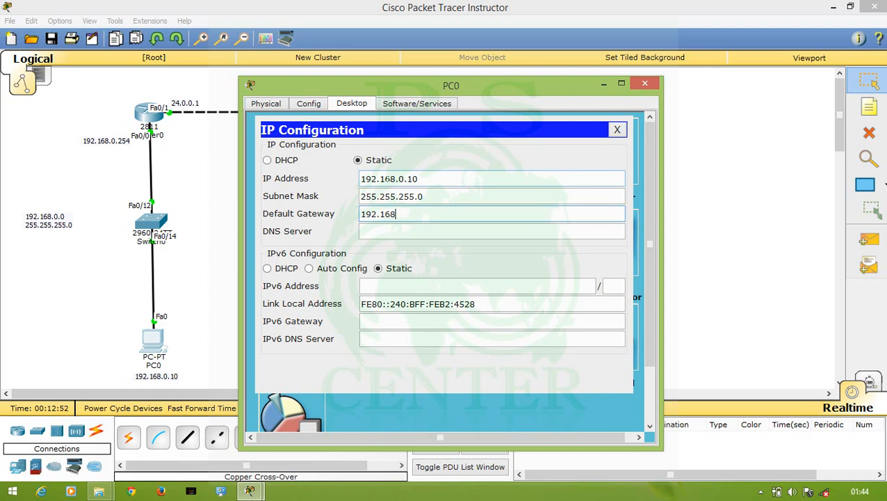
{"action": "type", "text": ".0.254"}
{"action": "left_click", "coordinate": [617, 129]}
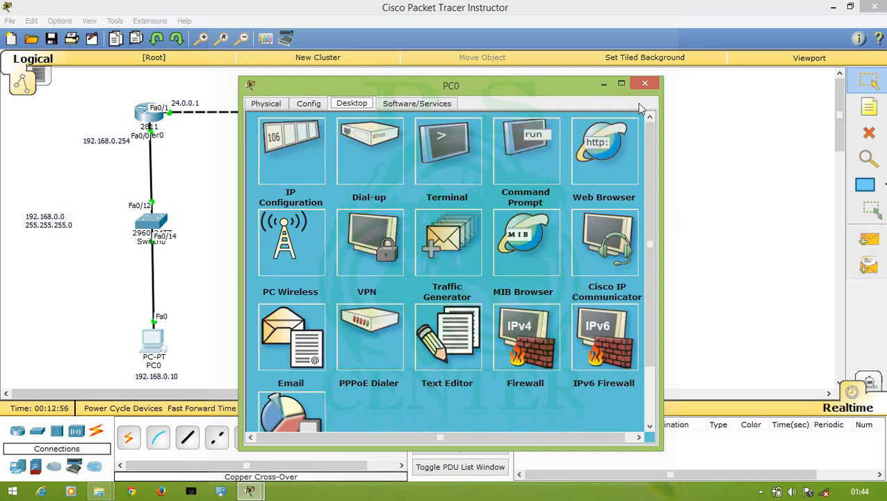
{"action": "left_click", "coordinate": [644, 84]}
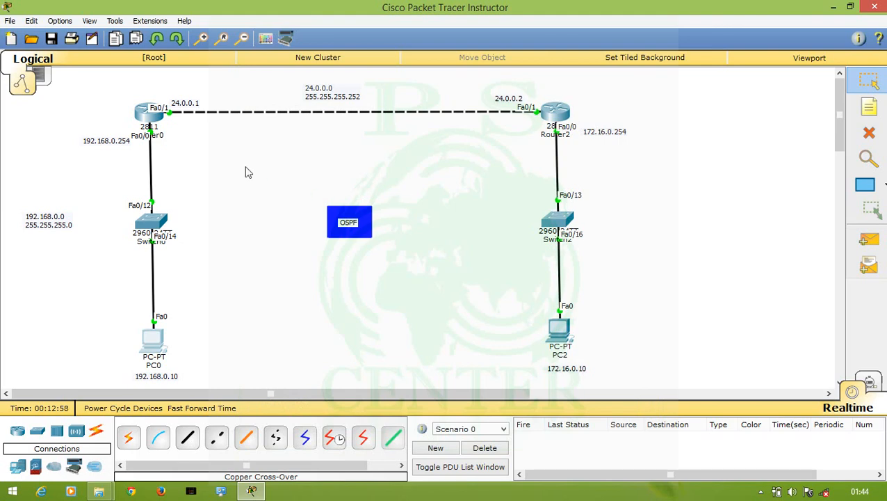
Ping 172.16.0.10 from PC0's command prompt to test connectivity to PC2, and close the PC0 window
{"action": "left_click", "coordinate": [153, 341]}
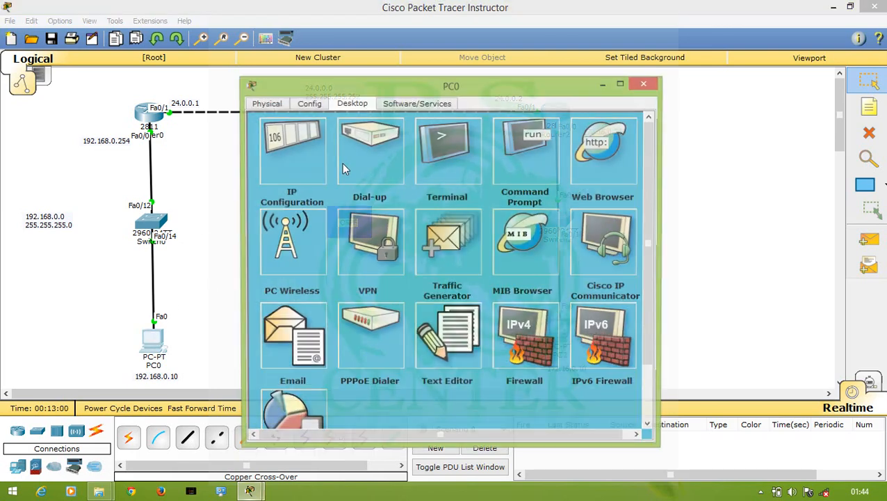
{"action": "left_click", "coordinate": [522, 156]}
{"action": "type", "text": "P"}
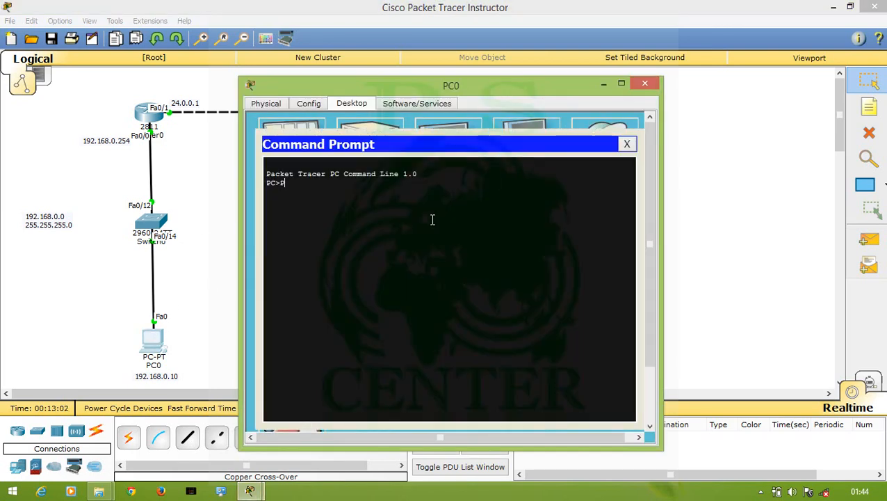
{"action": "type", "text": "ING 172.16.0.10"}
{"action": "key", "text": "Return"}
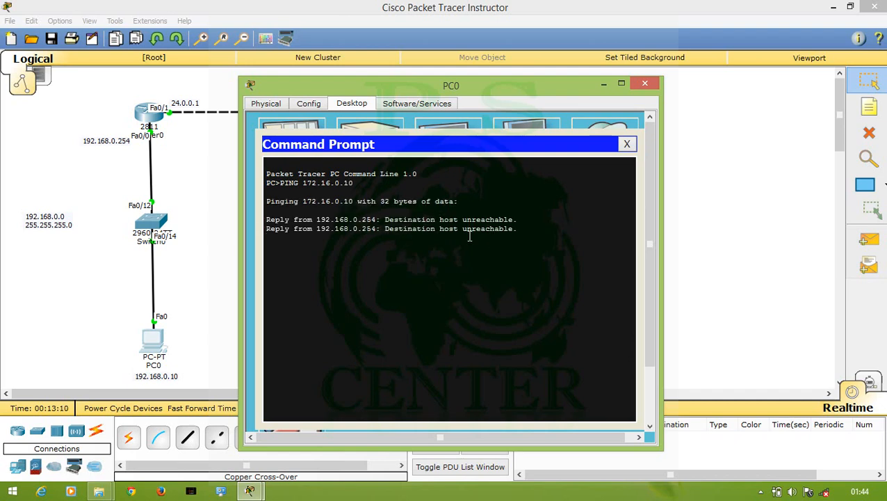
{"action": "left_click", "coordinate": [637, 84]}
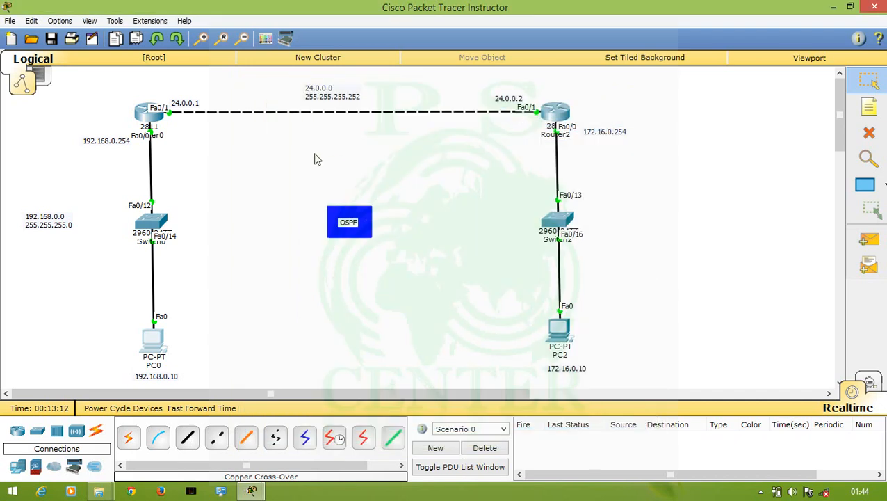
End configuration mode on Router0, show its IP routing table, and close the router window
{"action": "left_click", "coordinate": [148, 123]}
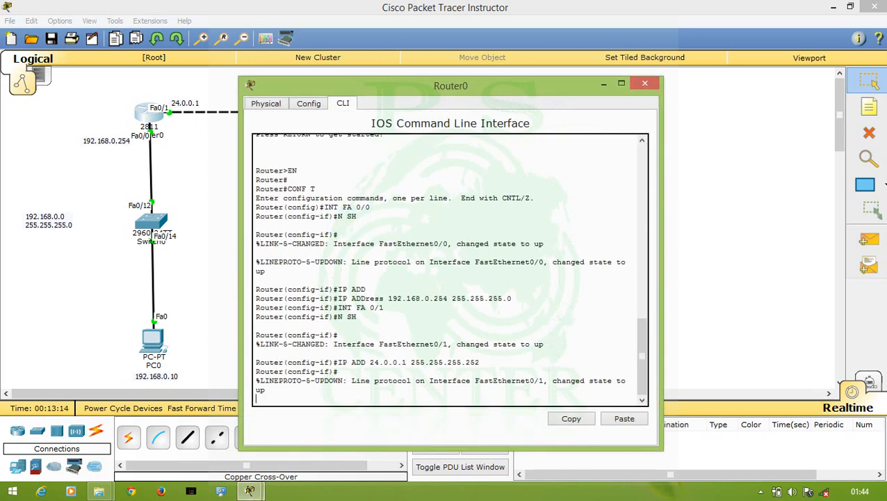
{"action": "key", "text": "Return"}
{"action": "key", "text": "Return"}
{"action": "type", "text": "END"}
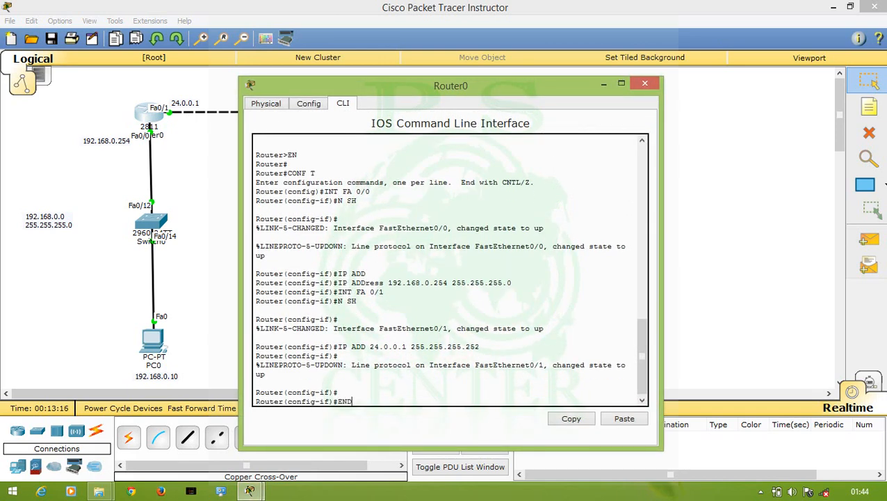
{"action": "key", "text": "Return"}
{"action": "type", "text": "SH"}
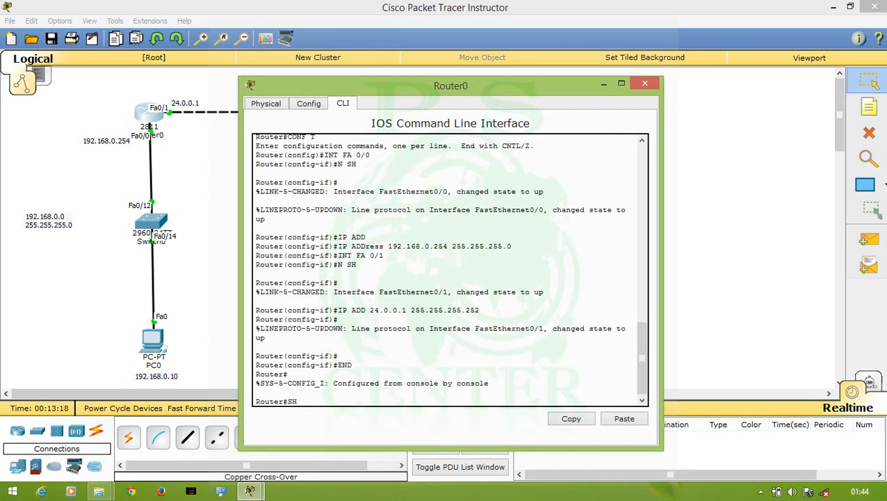
{"action": "type", "text": "OW IP ROUTE"}
{"action": "key", "text": "Return"}
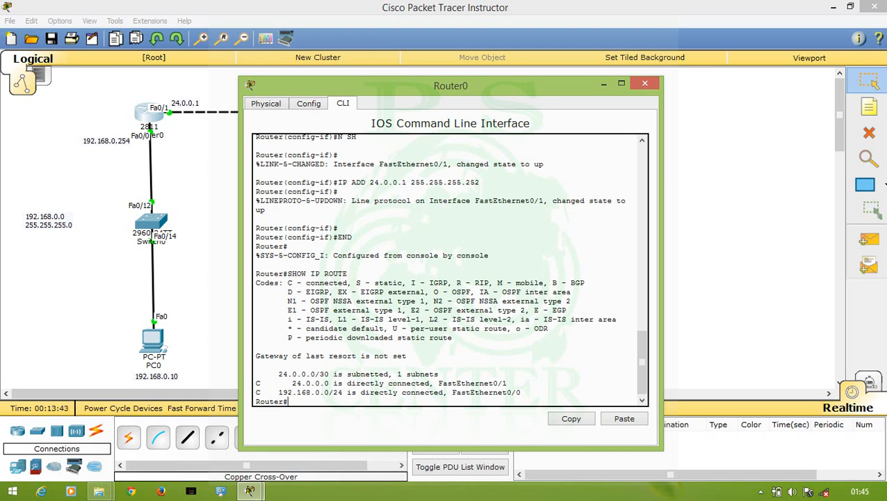
{"action": "left_click", "coordinate": [645, 83]}
End configuration mode on Router2, show its IP routing table, and close the router window
{"action": "left_click", "coordinate": [550, 116]}
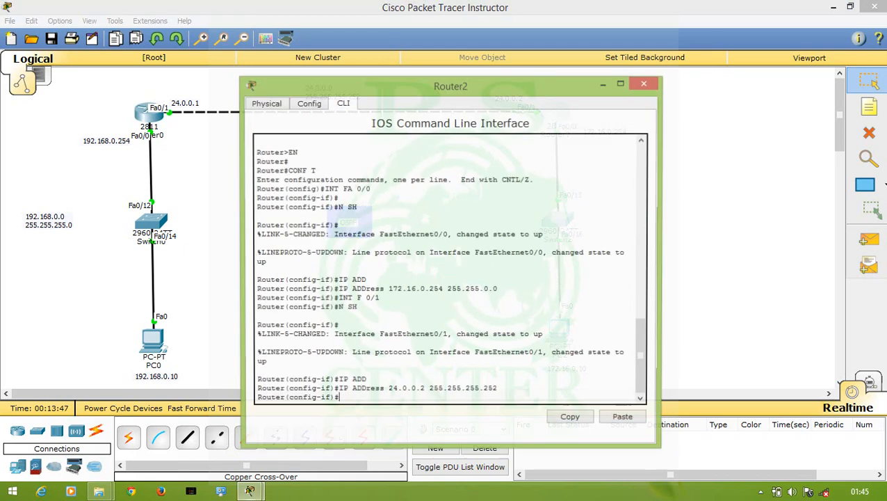
{"action": "key", "text": "Return"}
{"action": "type", "text": "END"}
{"action": "key", "text": "Return"}
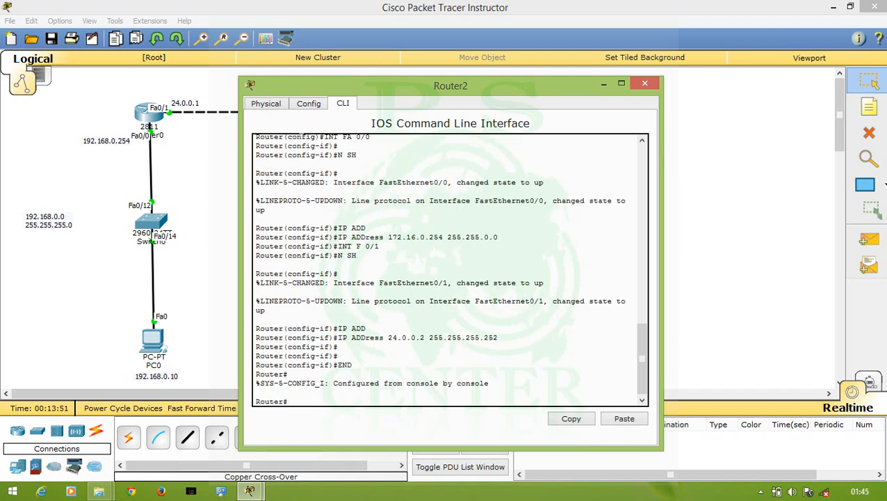
{"action": "type", "text": "SH IP ROUTE"}
{"action": "key", "text": "Return"}
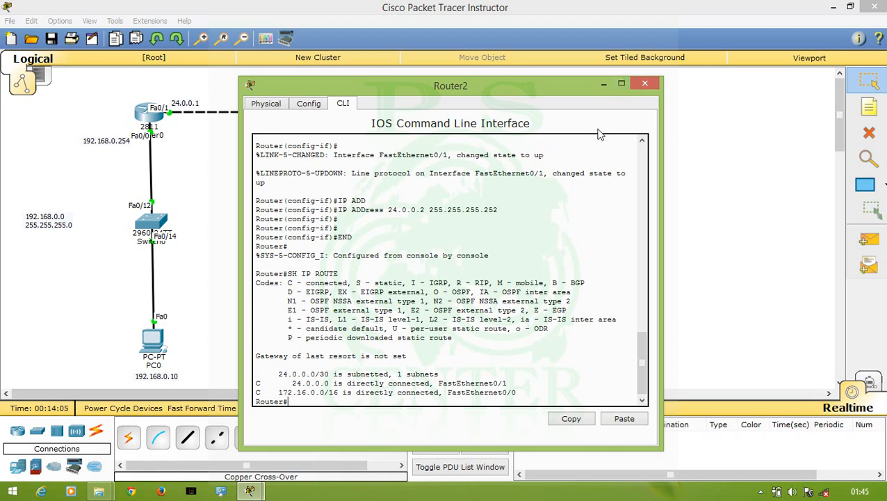
{"action": "left_click", "coordinate": [643, 83]}
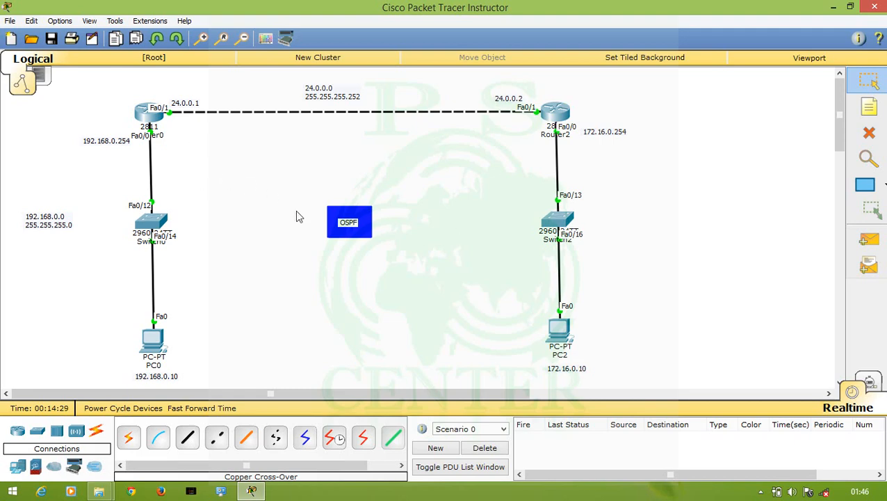
Enter global configuration mode on Router2 and start OSPF routing with process ID 1
{"action": "left_click", "coordinate": [555, 117]}
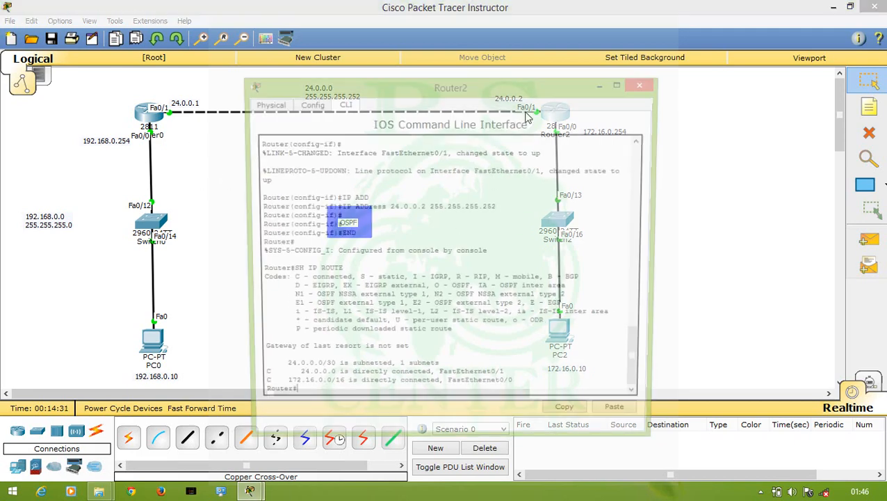
{"action": "left_click_drag", "start_coordinate": [414, 87], "coordinate": [573, 67]}
{"action": "type", "text": "CONF T"}
{"action": "key", "text": "Return"}
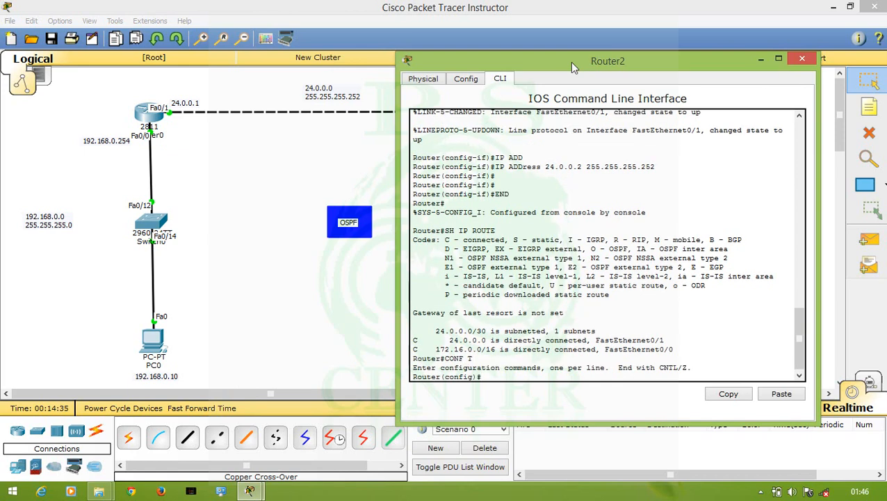
{"action": "type", "text": "ROUTER OSPF 1"}
{"action": "key", "text": "Return"}
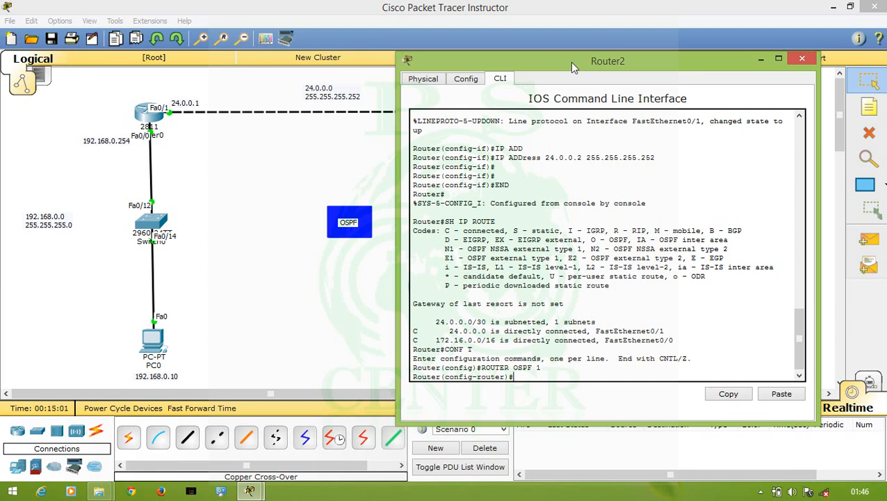
Advertise network 24.0.0.0 with wildcard mask 0.0.0.3 in area 10 on Router2's OSPF process
{"action": "type", "text": "NETwork"}
{"action": "key", "text": "Tab"}
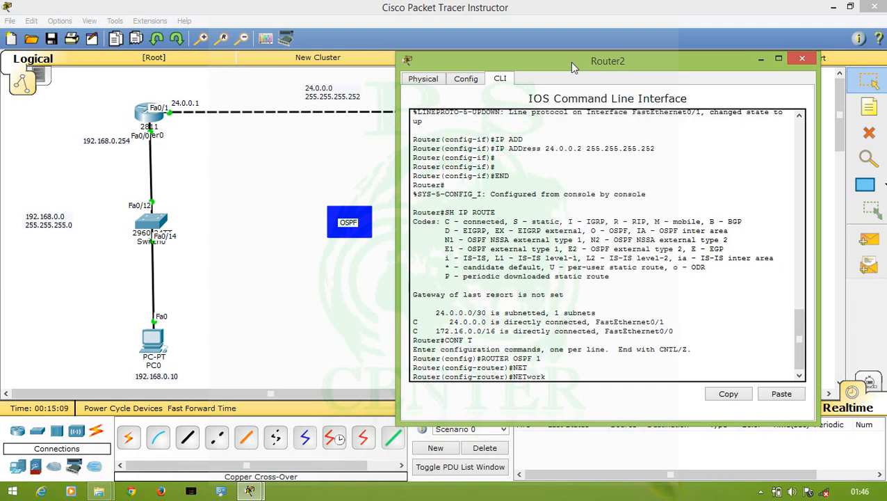
{"action": "type", "text": "24.0.0.0 0.0.0.3 ARE"}
{"action": "key", "text": "Tab"}
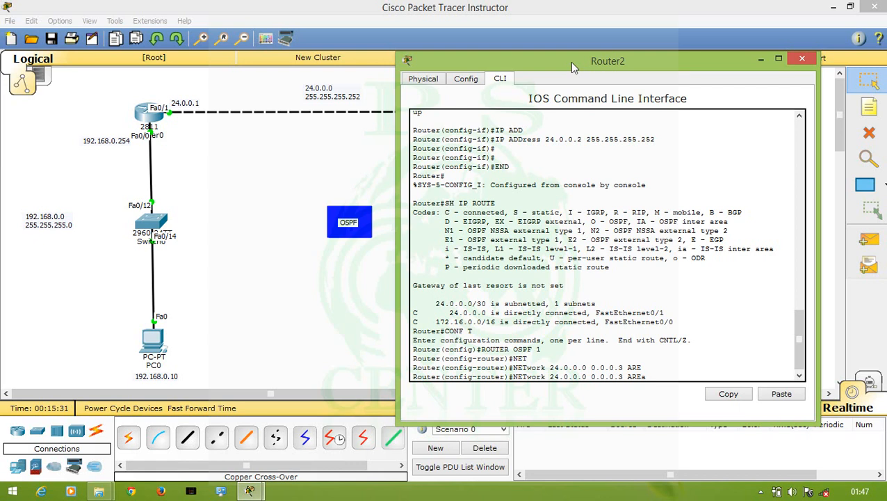
{"action": "type", "text": "10"}
{"action": "key", "text": "Return"}
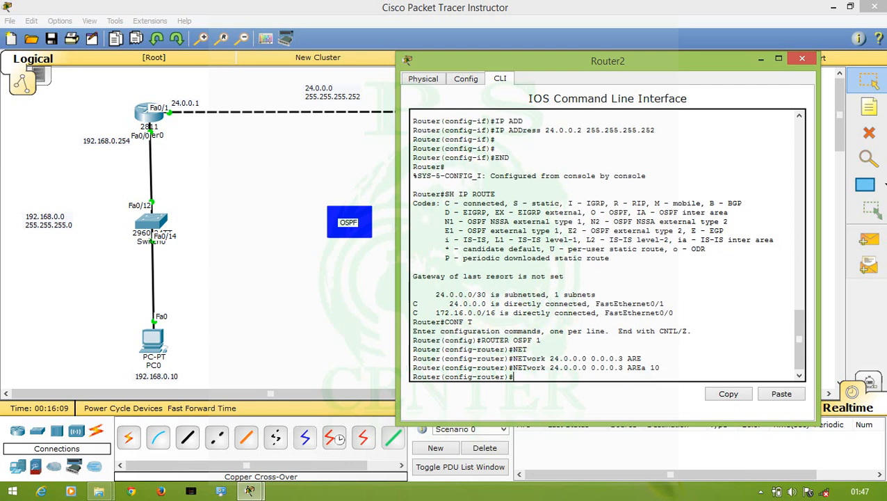
Advertise network 172.16.0.0 with wildcard mask 0.0.255.255 in OSPF area 10 on Router2 and close its window
{"action": "type", "text": "NET"}
{"action": "key", "text": "Tab"}
{"action": "type", "text": "172.16.0.0 2"}
{"action": "key", "text": "BackSpace"}
{"action": "type", "text": "0.0.2"}
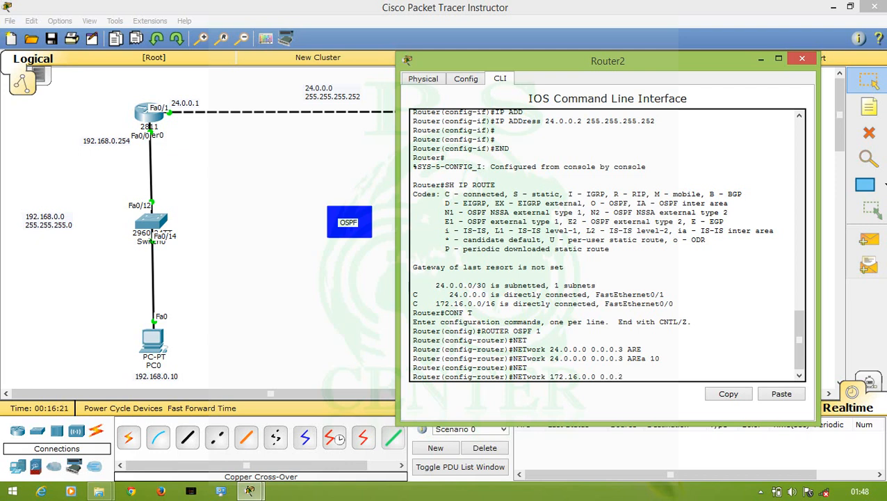
{"action": "type", "text": "55.255"}
{"action": "type", "text": " ARE"}
{"action": "key", "text": "Tab"}
{"action": "type", "text": "10"}
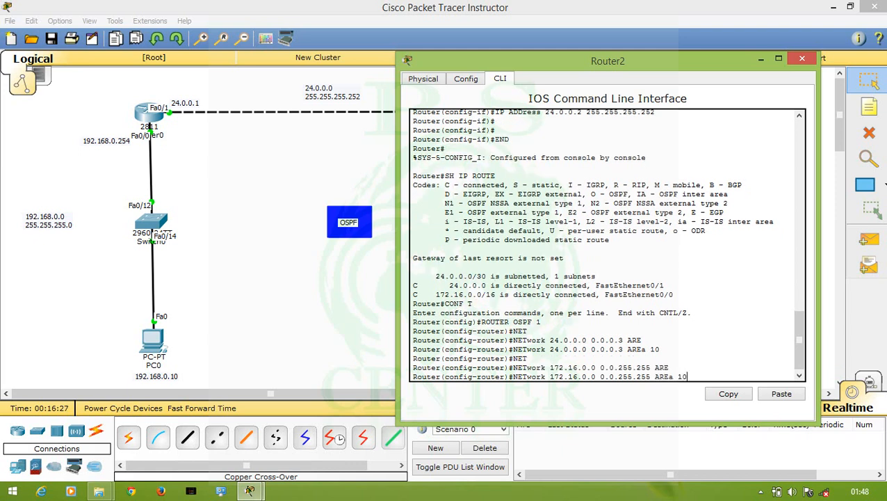
{"action": "key", "text": "Return"}
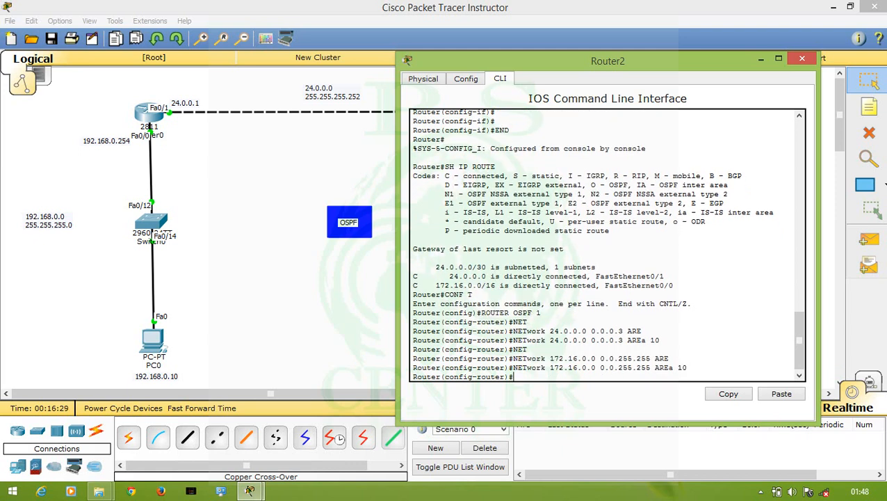
{"action": "left_click", "coordinate": [802, 57]}
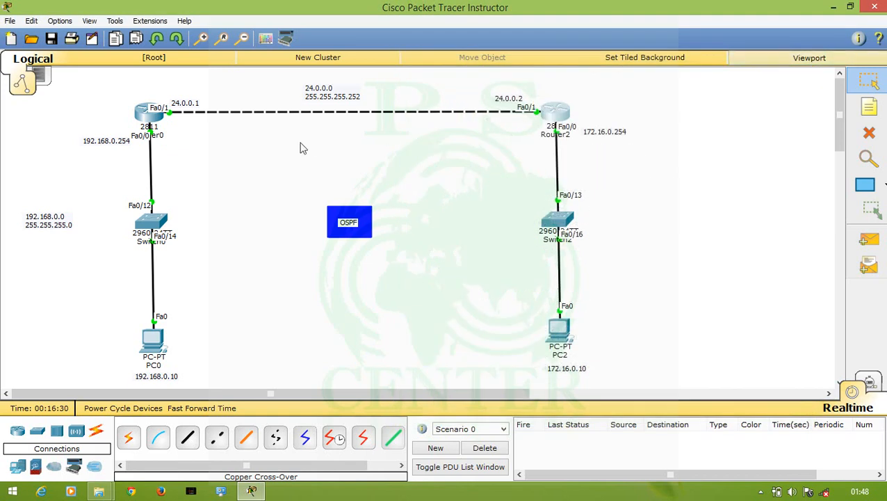
Enter global configuration mode on Router0 and start OSPF routing with process ID 2
{"action": "left_click", "coordinate": [143, 118]}
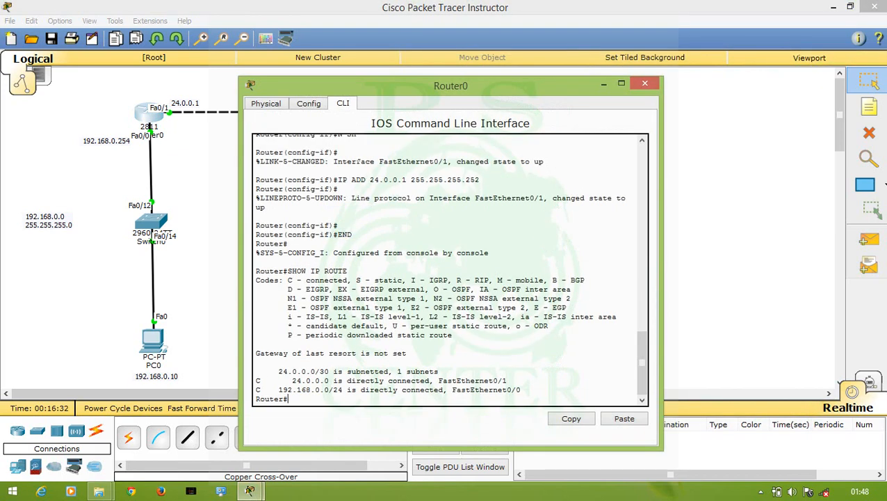
{"action": "type", "text": "CONF T"}
{"action": "key", "text": "Return"}
{"action": "type", "text": "ROUTER OSPF"}
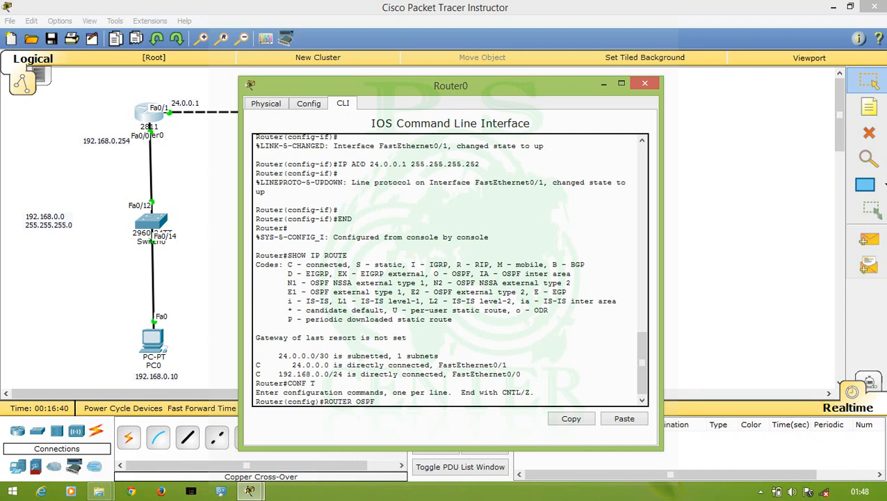
{"action": "type", "text": " 2"}
{"action": "key", "text": "Return"}
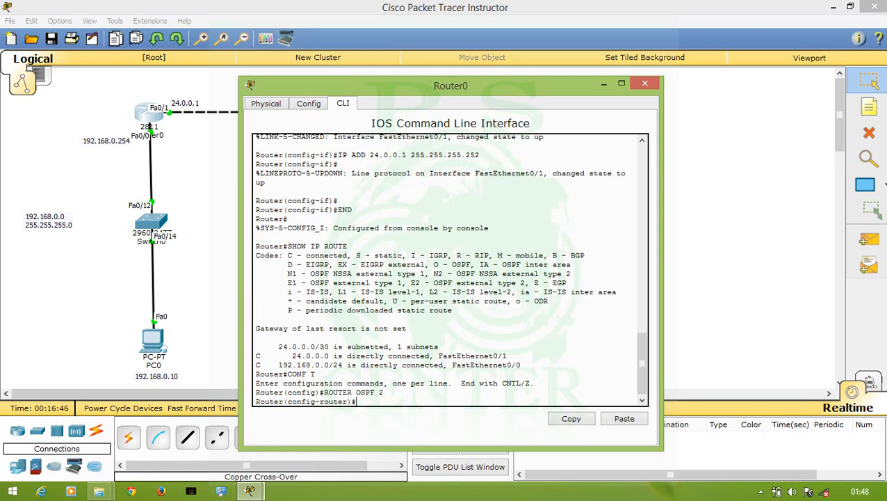
Advertise network 192.168.0.0 with wildcard mask 0.0.0.255 in area 10 on Router0's OSPF process
{"action": "type", "text": "NET"}
{"action": "key", "text": "Tab"}
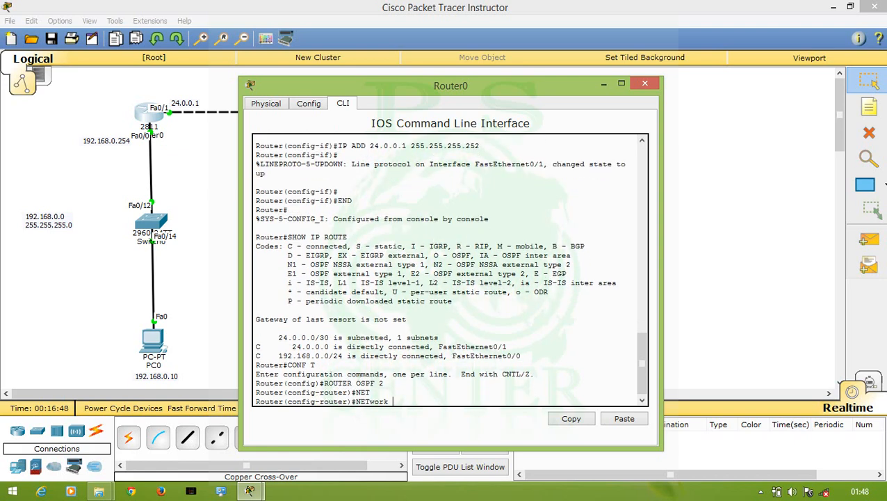
{"action": "type", "text": "192.168.0.0 0.0.0.255 AR"}
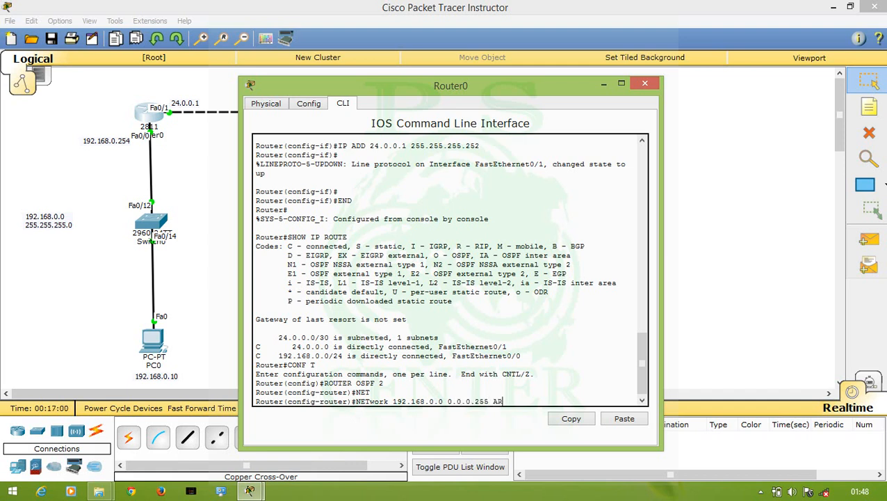
{"action": "type", "text": "E"}
{"action": "key", "text": "Tab"}
{"action": "type", "text": "10"}
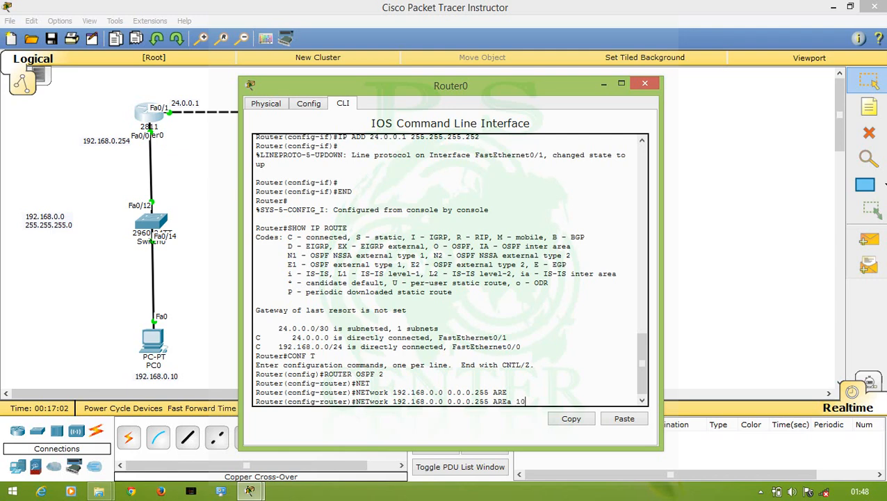
{"action": "key", "text": "Return"}
Advertise network 24.0.0.0 with wildcard mask 0.0.0.3 in area 10 on Router0's OSPF process
{"action": "type", "text": "NET"}
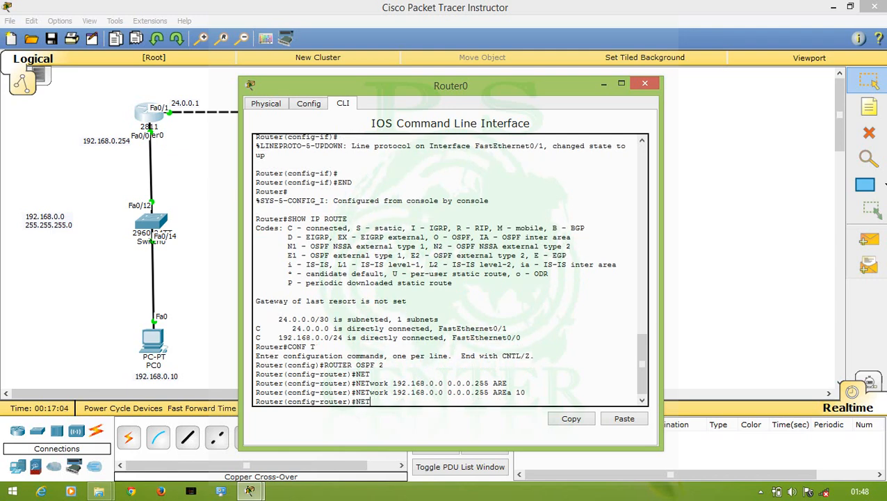
{"action": "key", "text": "Tab"}
{"action": "type", "text": "24.0.0.0 "}
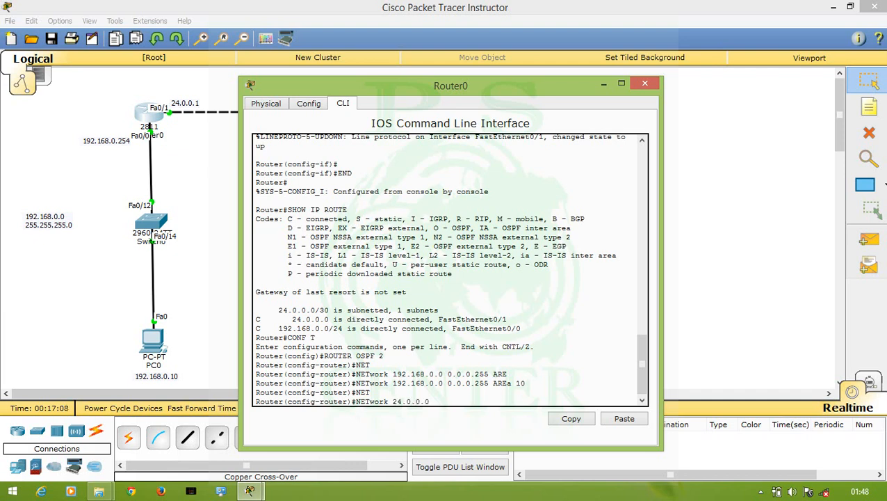
{"action": "type", "text": "0.0.0.3 ARE"}
{"action": "key", "text": "Tab"}
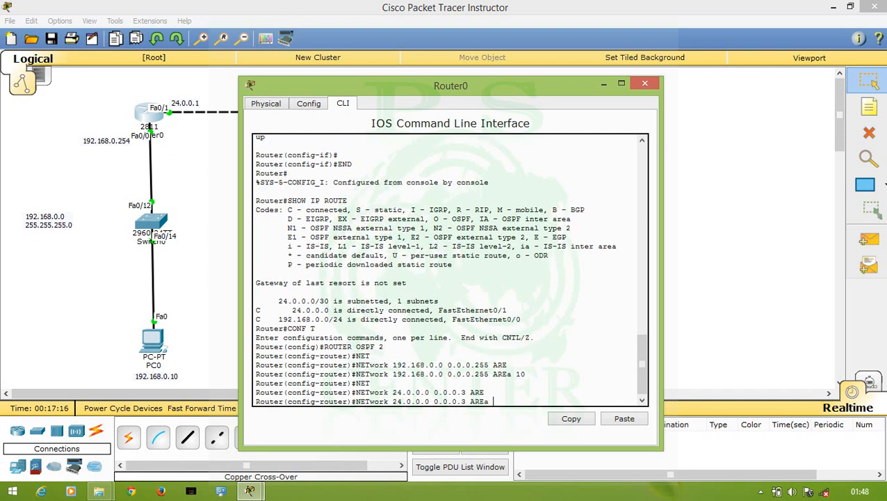
{"action": "type", "text": "10"}
{"action": "key", "text": "Return"}
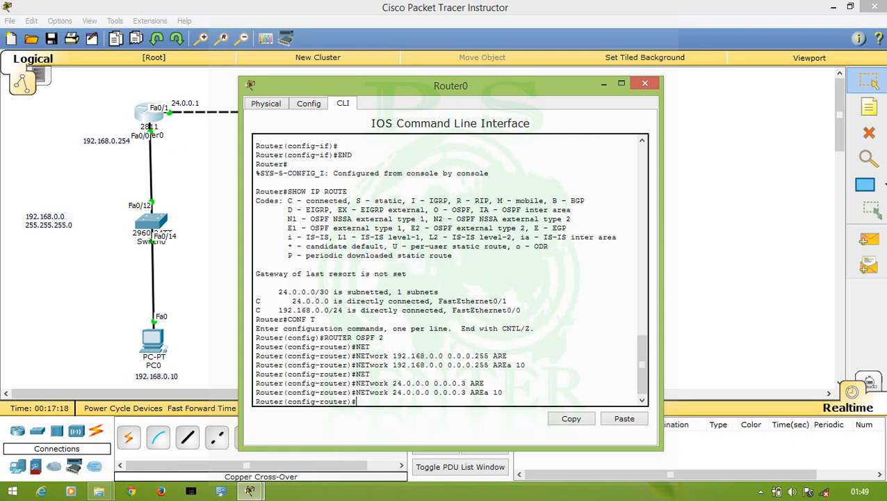
Exit OSPF configuration mode on Router0 and display its IP routing table
{"action": "type", "text": "END"}
{"action": "key", "text": "Return"}
{"action": "key", "text": "Return"}
{"action": "type", "text": "SHO"}
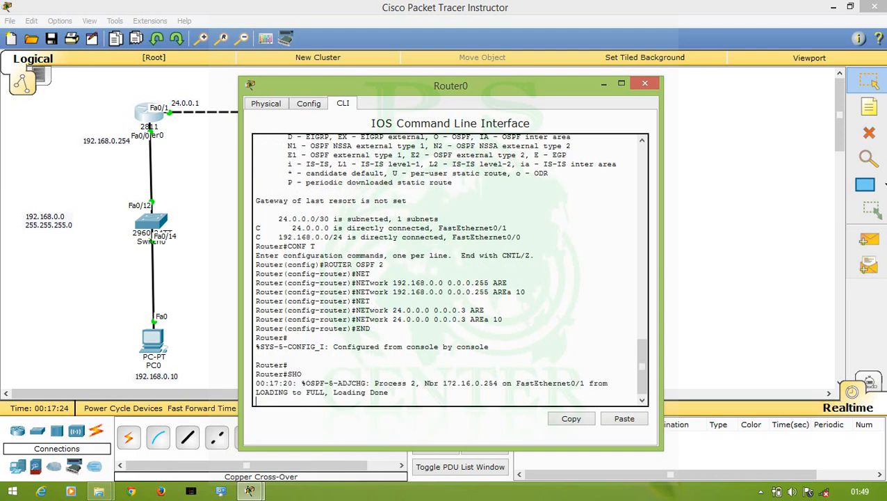
{"action": "key", "text": "Return"}
{"action": "key", "text": "Return"}
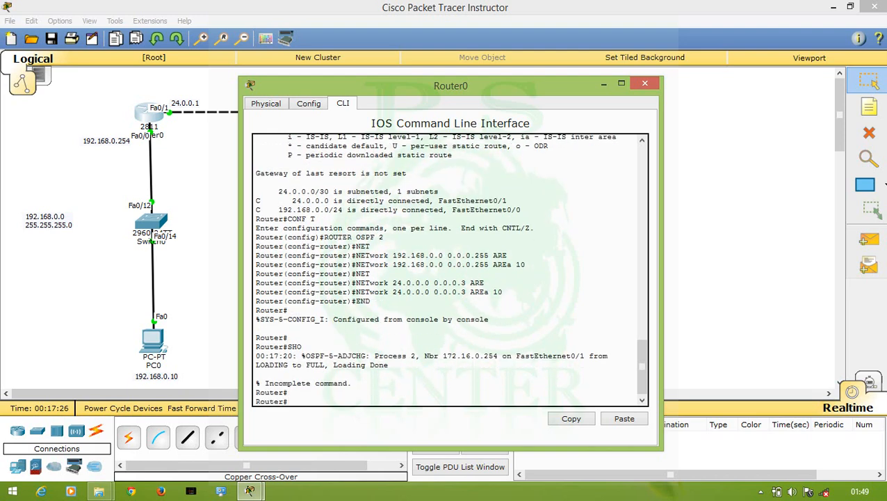
{"action": "type", "text": "SH IP ROUTE"}
{"action": "key", "text": "Return"}
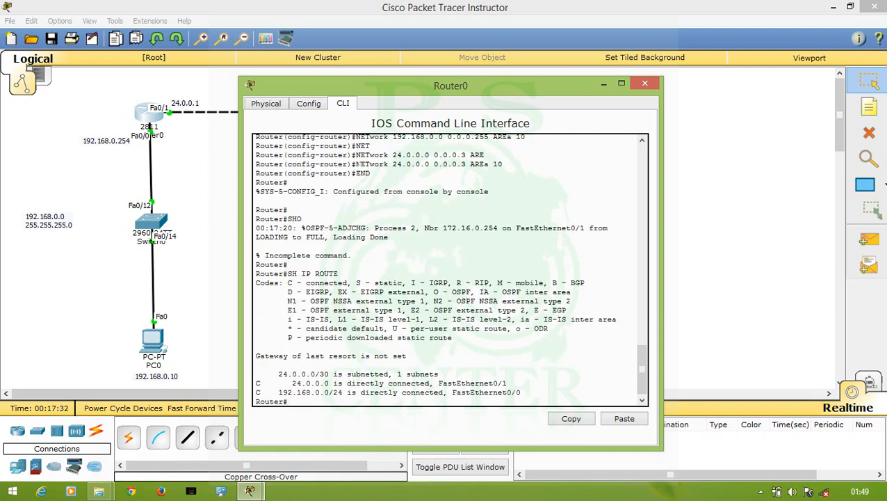
Redisplay Router0's IP routing table, examine the OSPF-learned route and its code in the legend, and close the router's window
{"action": "key", "text": "Up"}
{"action": "key", "text": "Return"}
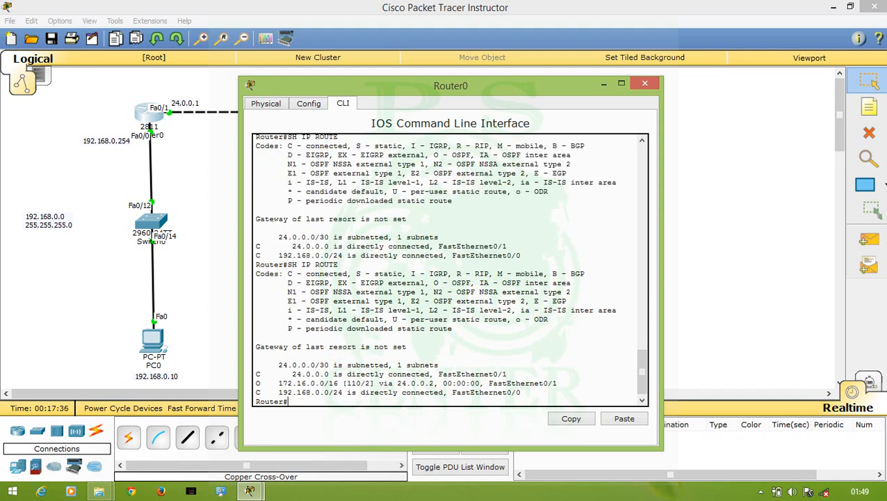
{"action": "key", "text": "Up"}
{"action": "key", "text": "Return"}
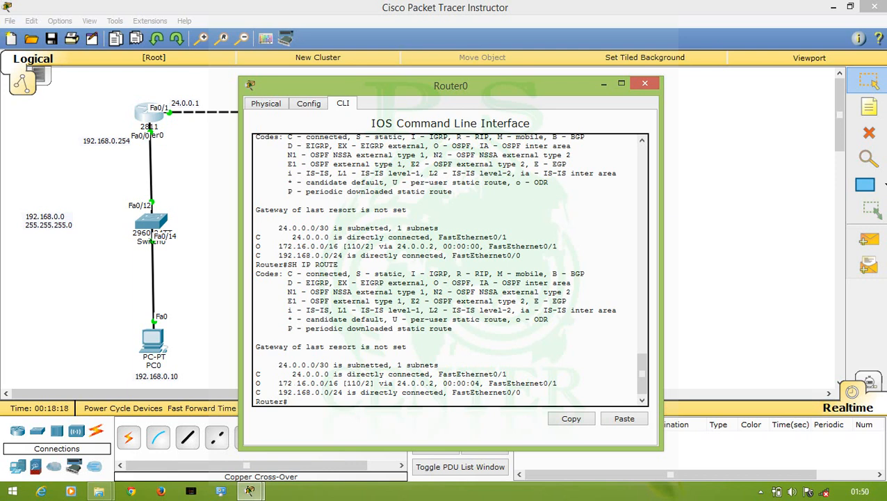
{"action": "double_click", "coordinate": [257, 382]}
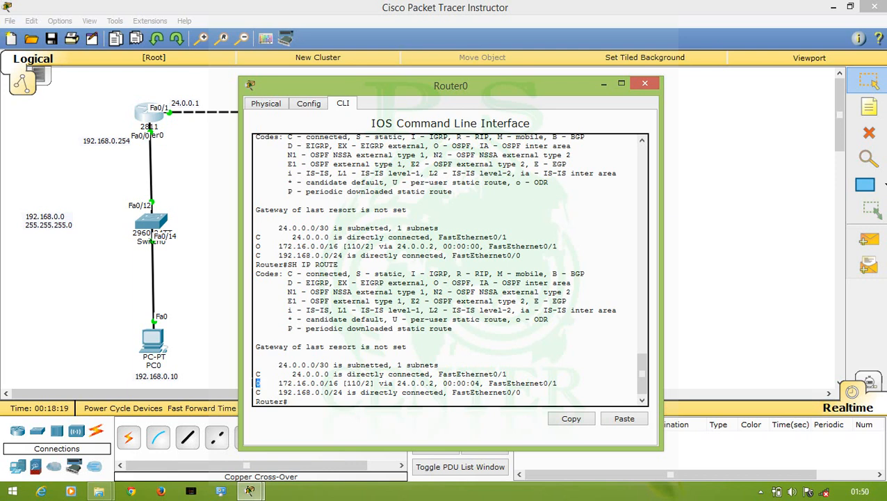
{"action": "left_click", "coordinate": [257, 383]}
{"action": "left_click_drag", "start_coordinate": [435, 282], "coordinate": [471, 282]}
{"action": "left_click", "coordinate": [472, 283]}
{"action": "left_click", "coordinate": [642, 83]}
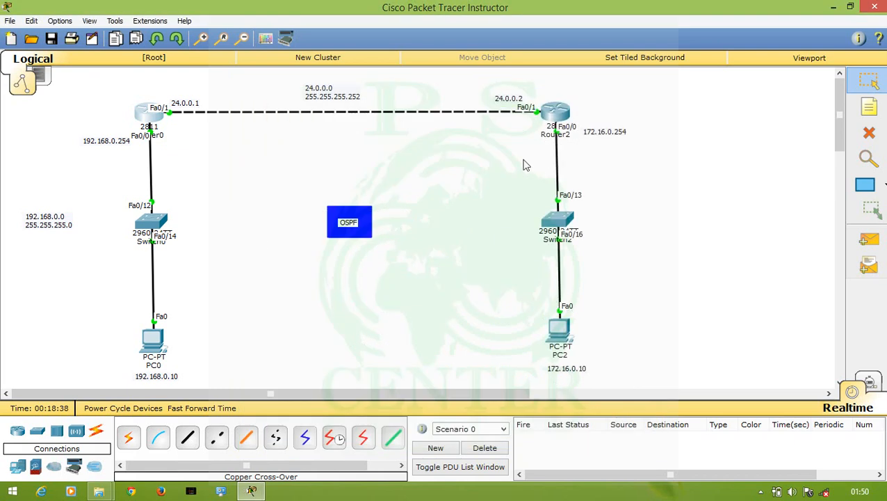
Exit configuration mode on Router2, display its IP routing table to check for OSPF routes, and close its window
{"action": "left_click", "coordinate": [560, 119]}
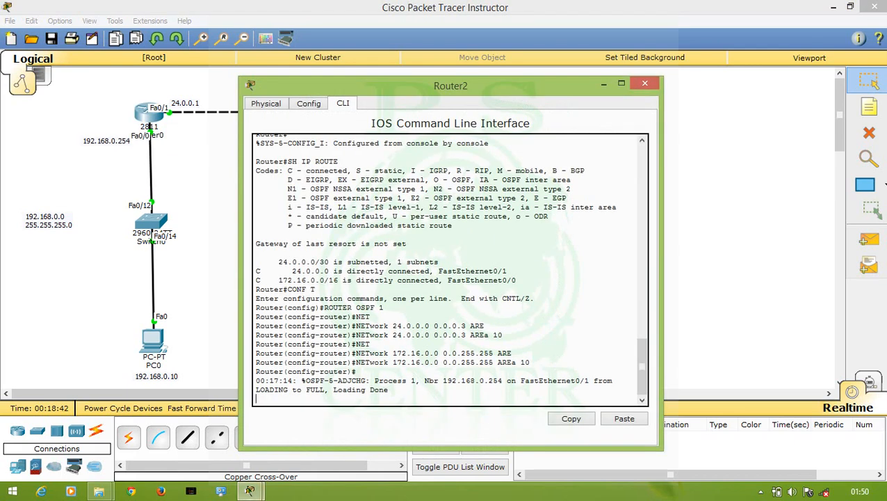
{"action": "key", "text": "Return"}
{"action": "type", "text": "END"}
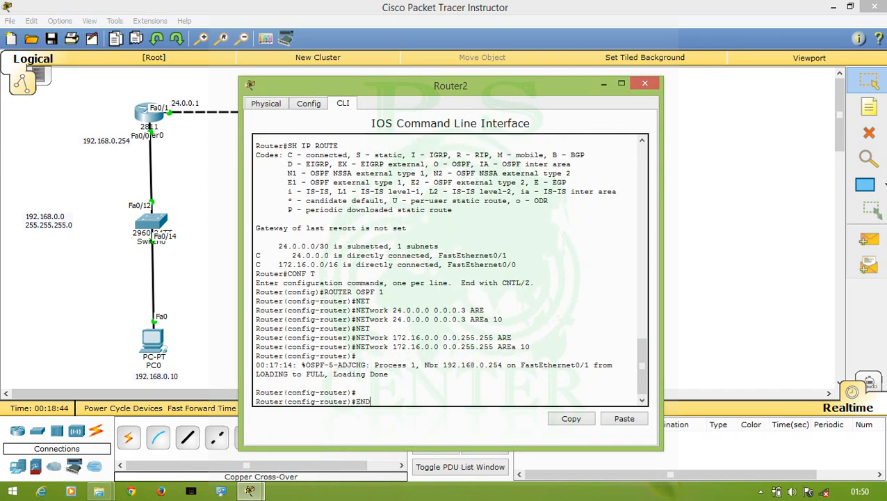
{"action": "key", "text": "Return"}
{"action": "type", "text": "SH IP ROUTE"}
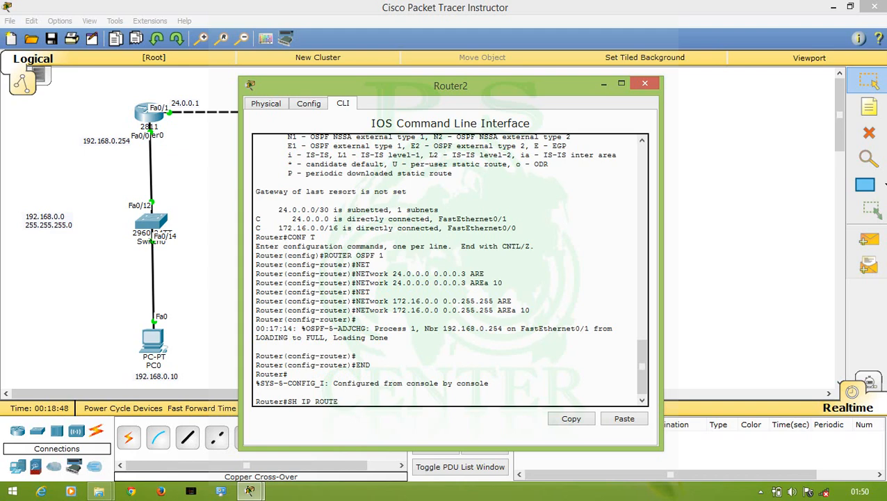
{"action": "key", "text": "Return"}
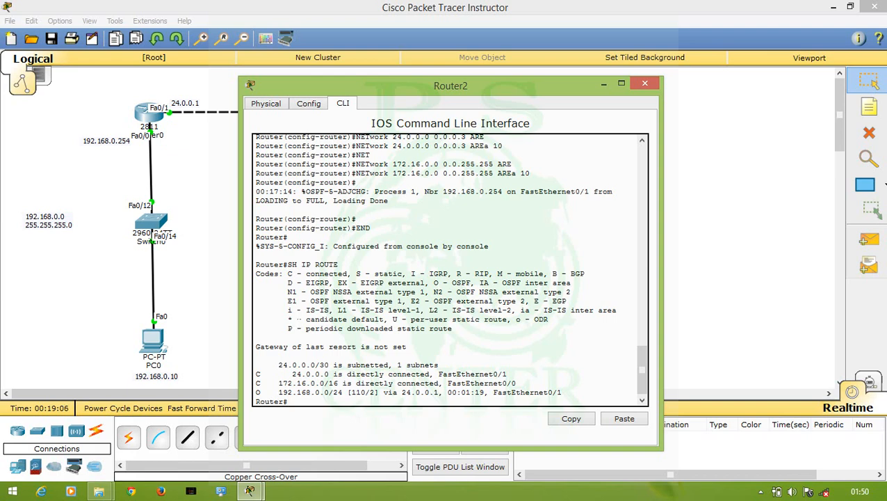
{"action": "left_click", "coordinate": [644, 85]}
Ping PC2 at 172.16.0.10 twice from PC0's command prompt, and close PC0's window
{"action": "left_click", "coordinate": [157, 340]}
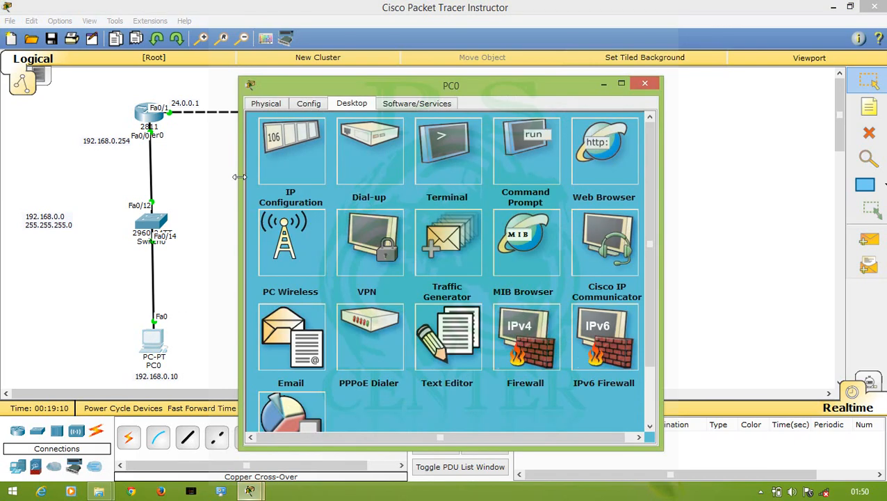
{"action": "left_click", "coordinate": [499, 179]}
{"action": "key", "text": "Up"}
{"action": "key", "text": "Return"}
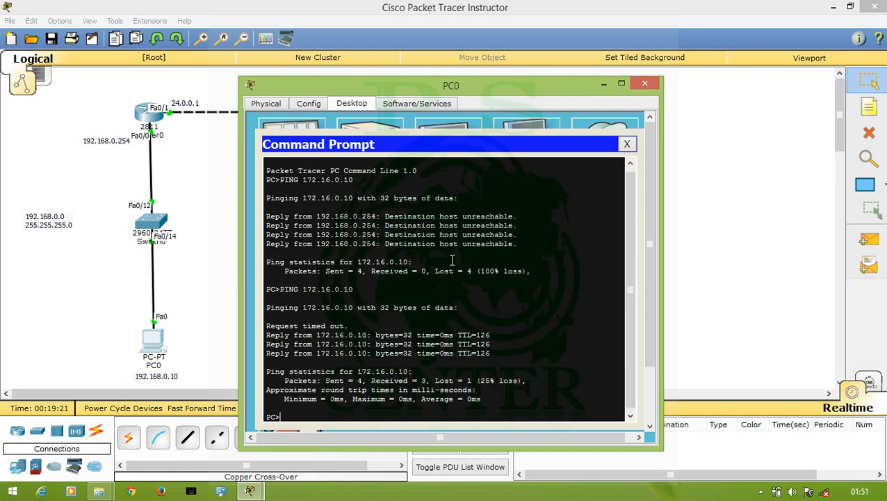
{"action": "key", "text": "Up"}
{"action": "key", "text": "Return"}
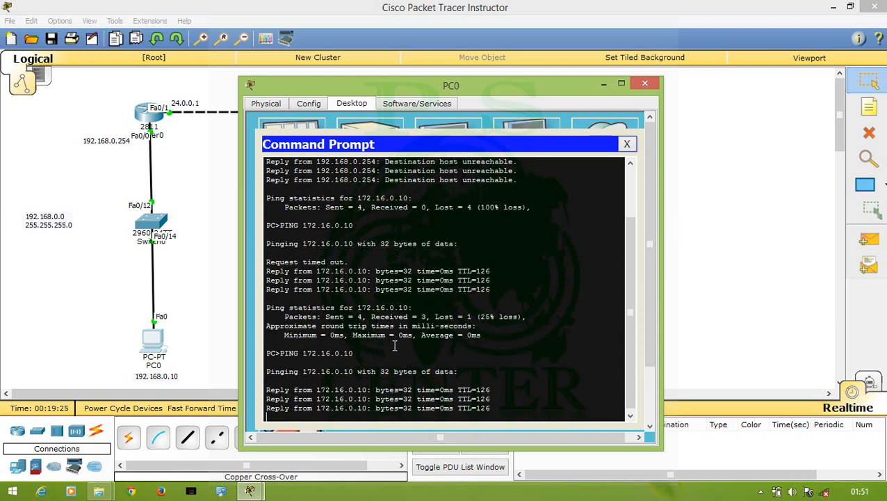
{"action": "left_click", "coordinate": [643, 85]}
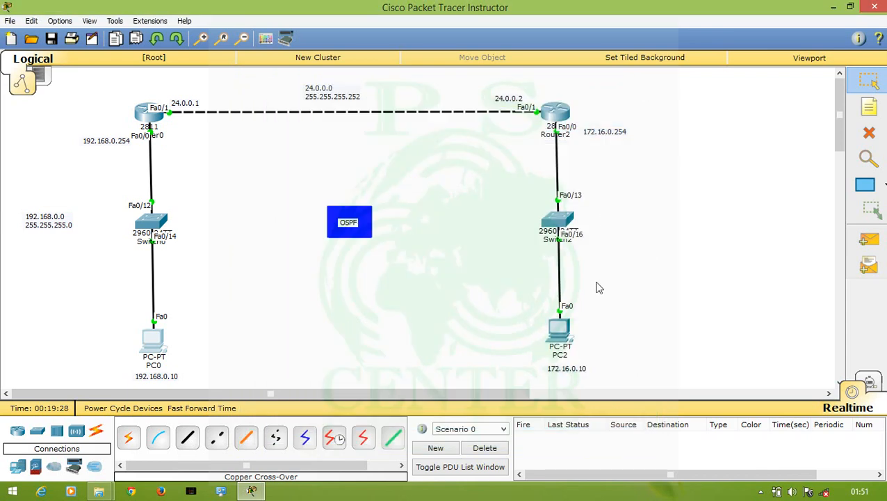
Ping PC0 at 192.168.0.10 from PC2's command prompt, and close PC2's window
{"action": "left_click", "coordinate": [560, 334]}
{"action": "left_click", "coordinate": [504, 151]}
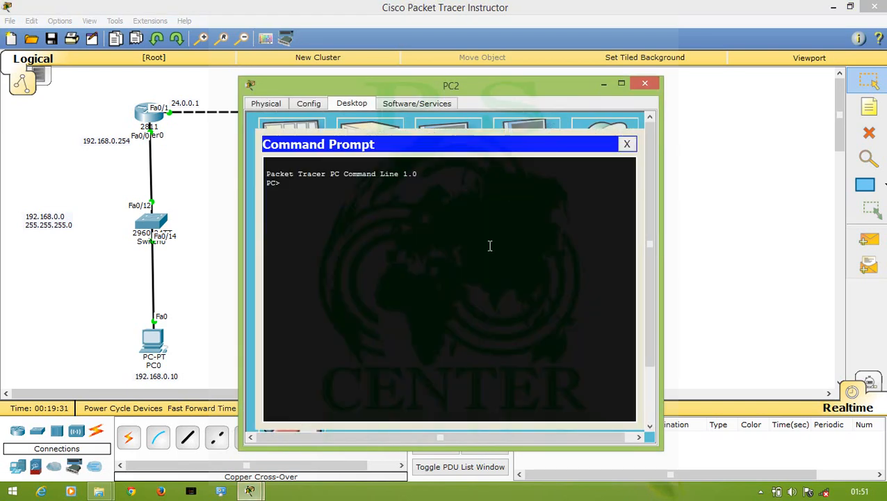
{"action": "type", "text": "PING 192.168.0.10"}
{"action": "key", "text": "Return"}
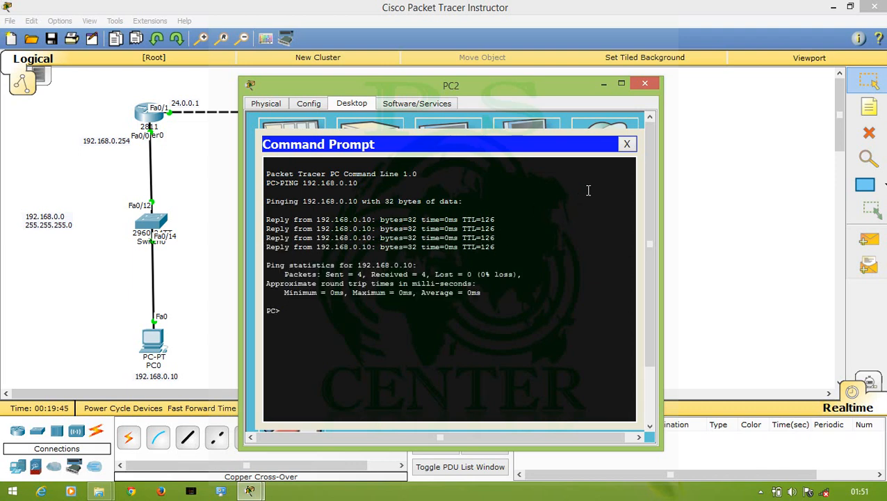
{"action": "left_click", "coordinate": [626, 145]}
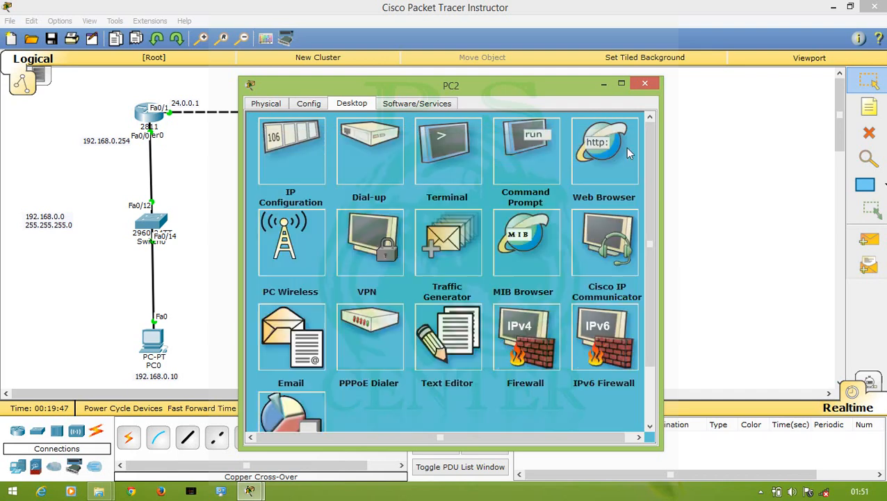
{"action": "left_click", "coordinate": [645, 85]}
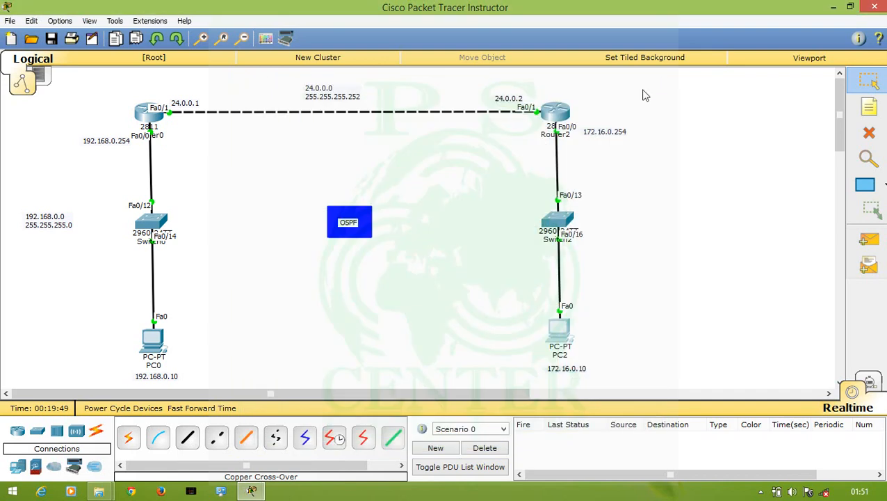